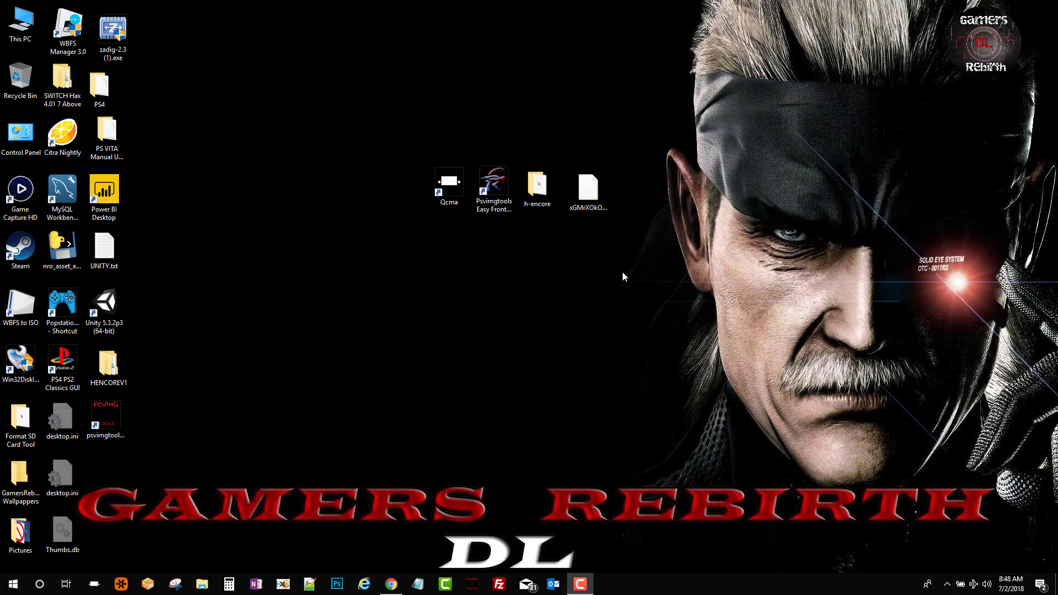
- Check the Qcma and pkg desktop icons, then bring up Chrome on the developer's Twitter profile
left_click(449, 195)
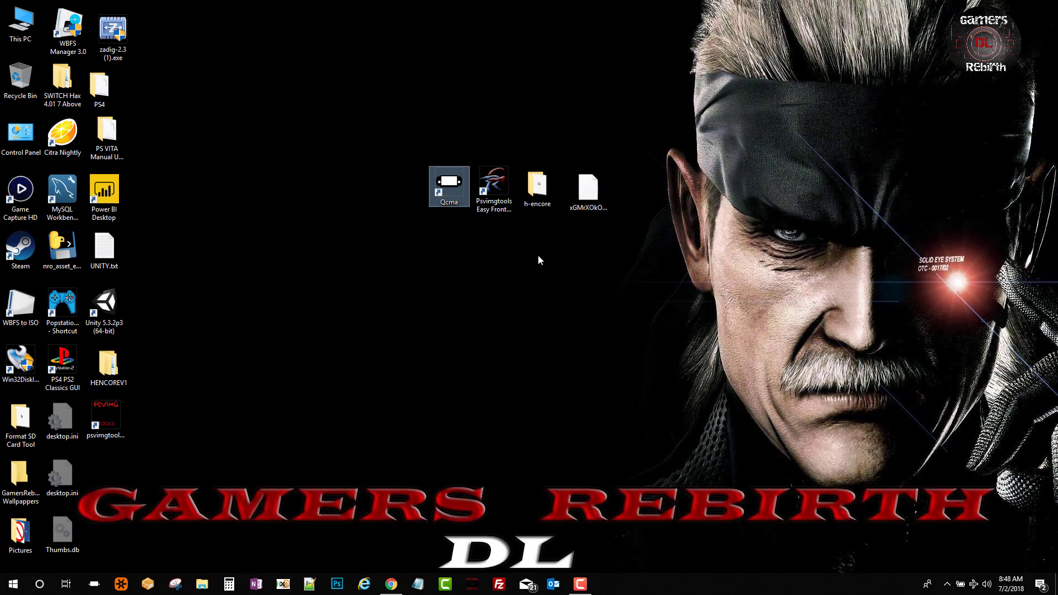
left_click(604, 197)
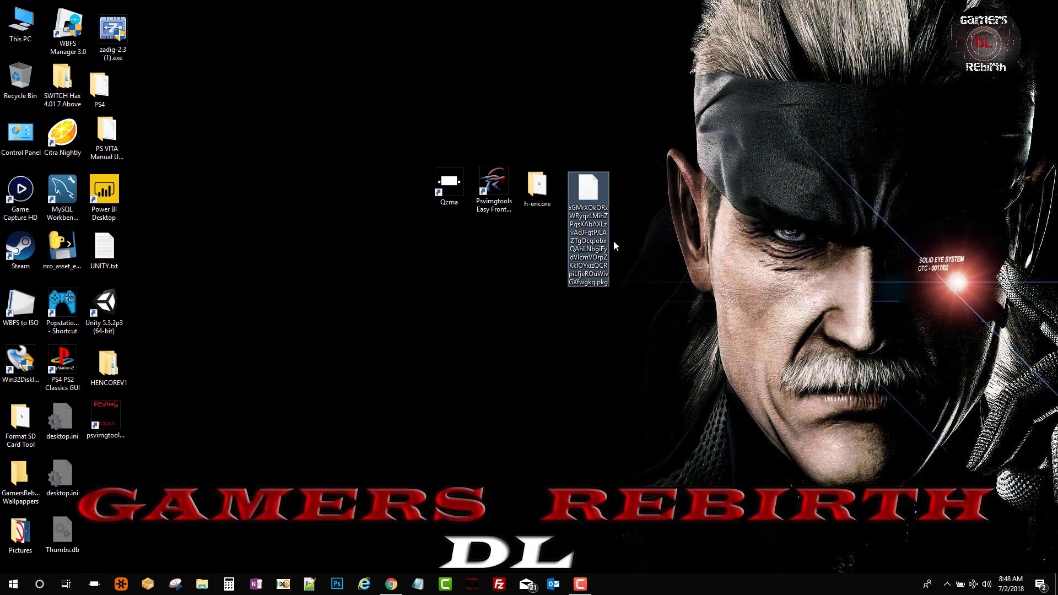
left_click(496, 296)
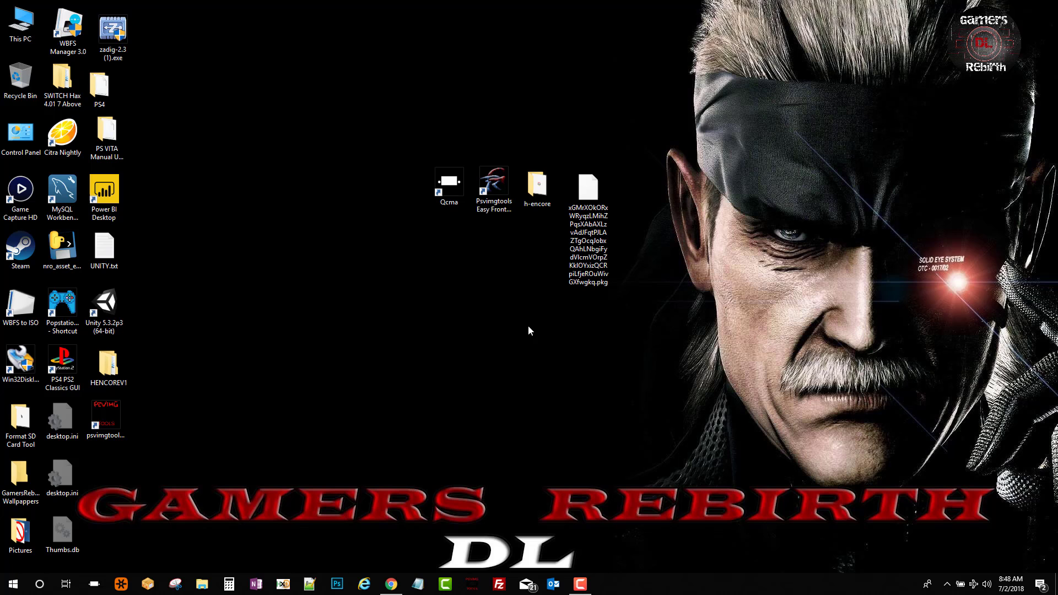
left_click(390, 583)
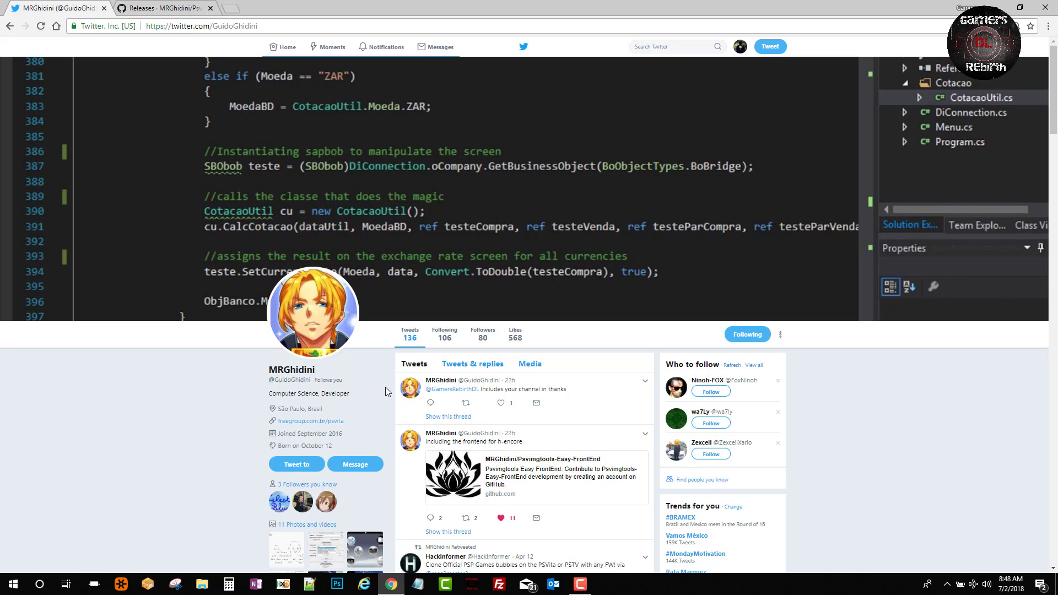
scroll(581, 441, "down", 1)
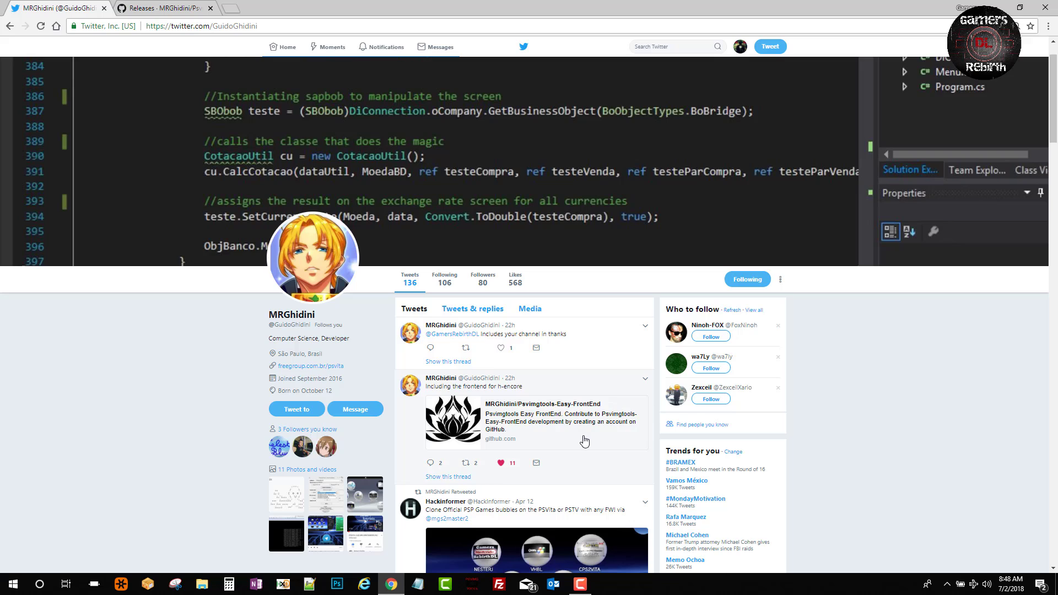
scroll(490, 358, "down", 1)
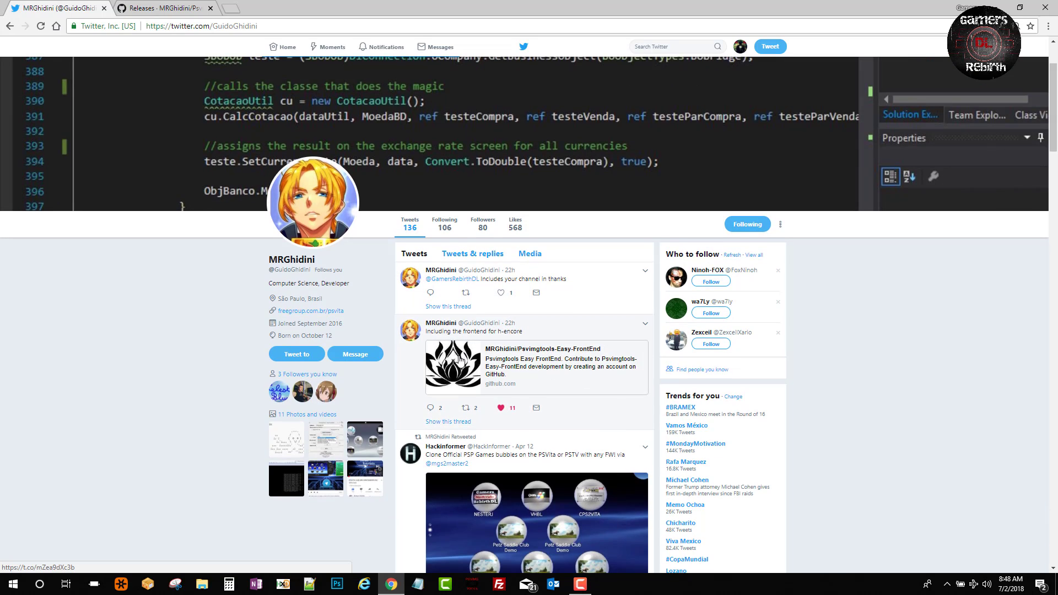
scroll(600, 371, "down", 1)
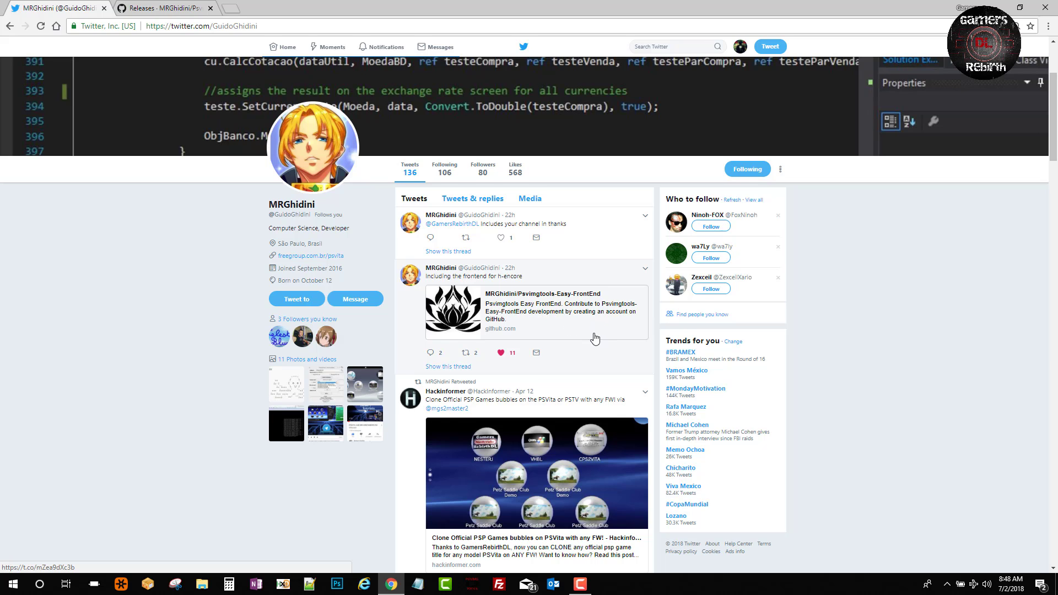
scroll(594, 338, "up", 1)
scroll(590, 342, "up", 1)
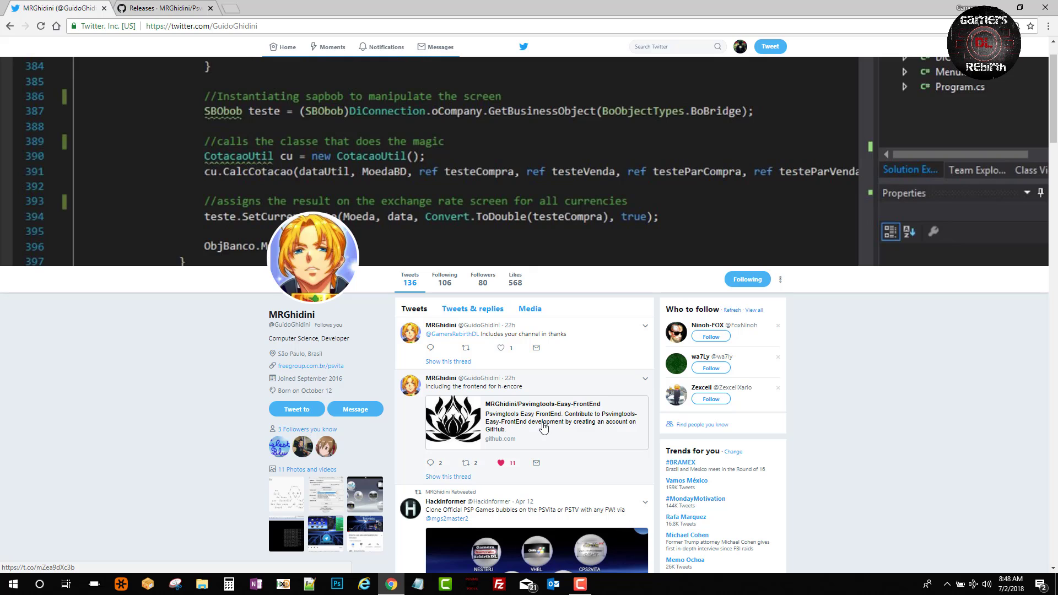
- Switch the browser to the Psvimgtools-Easy-FrontEnd GitHub releases page showing version 1.8.0
left_click(164, 15)
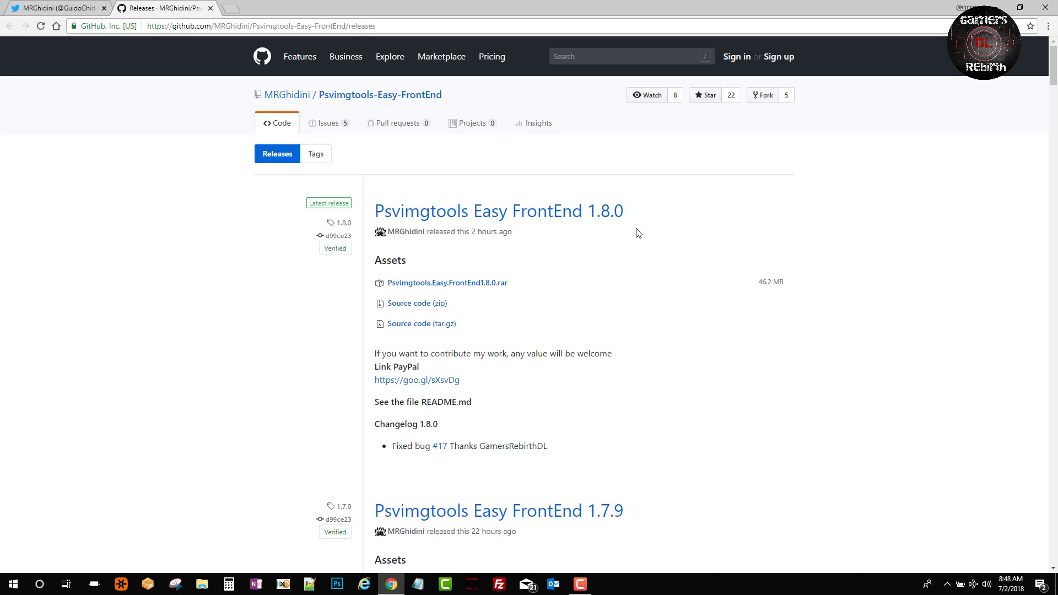
scroll(661, 341, "down", 2)
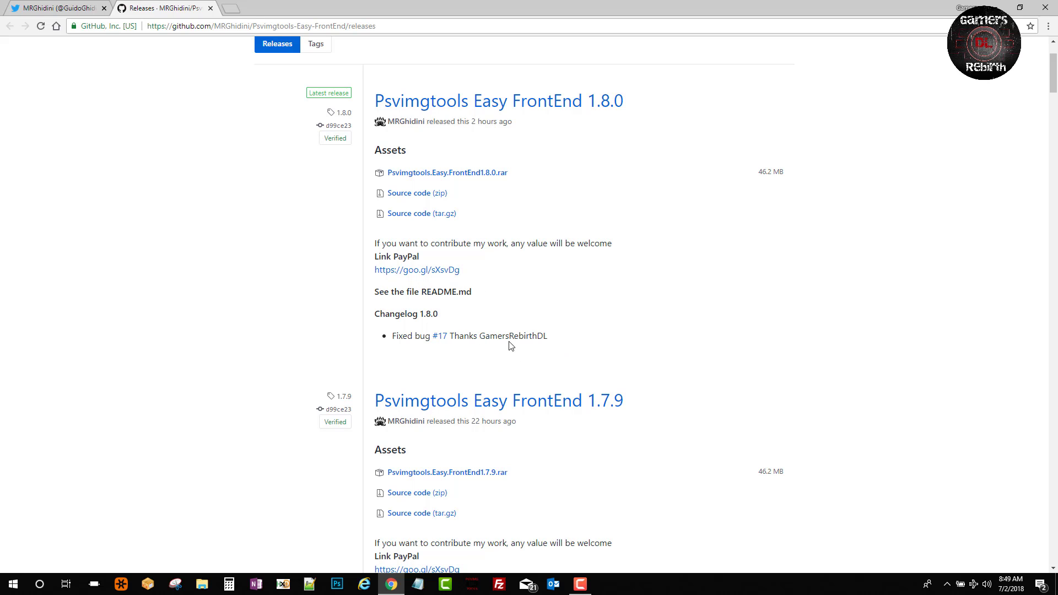
scroll(536, 236, "up", 2)
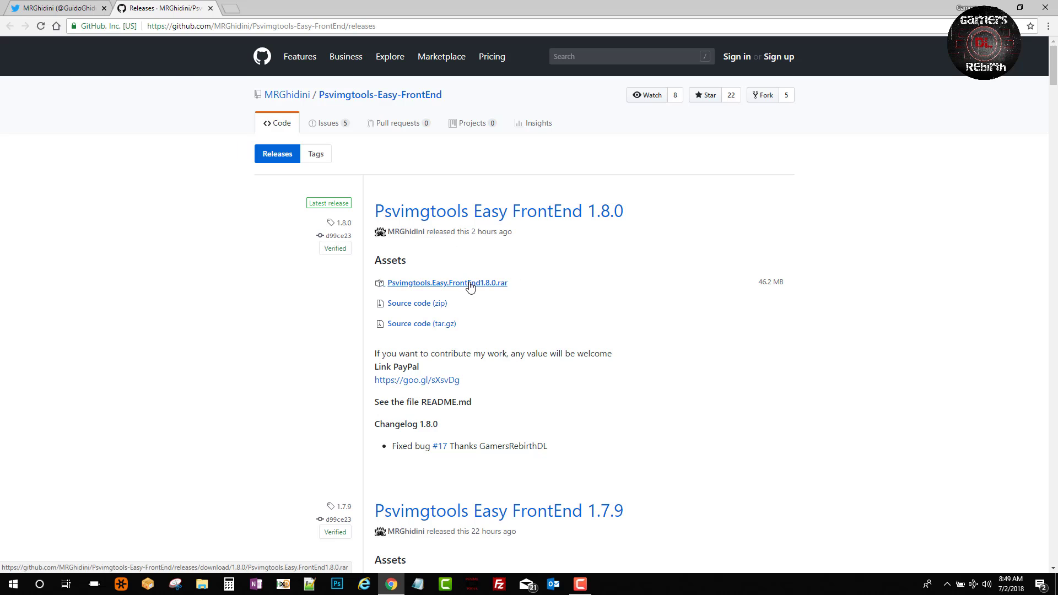
- Download Psvimgtools.Easy.FrontEnd1.8.0.rar and the tutorial's Bitter Smile demo pkg
left_click(468, 285)
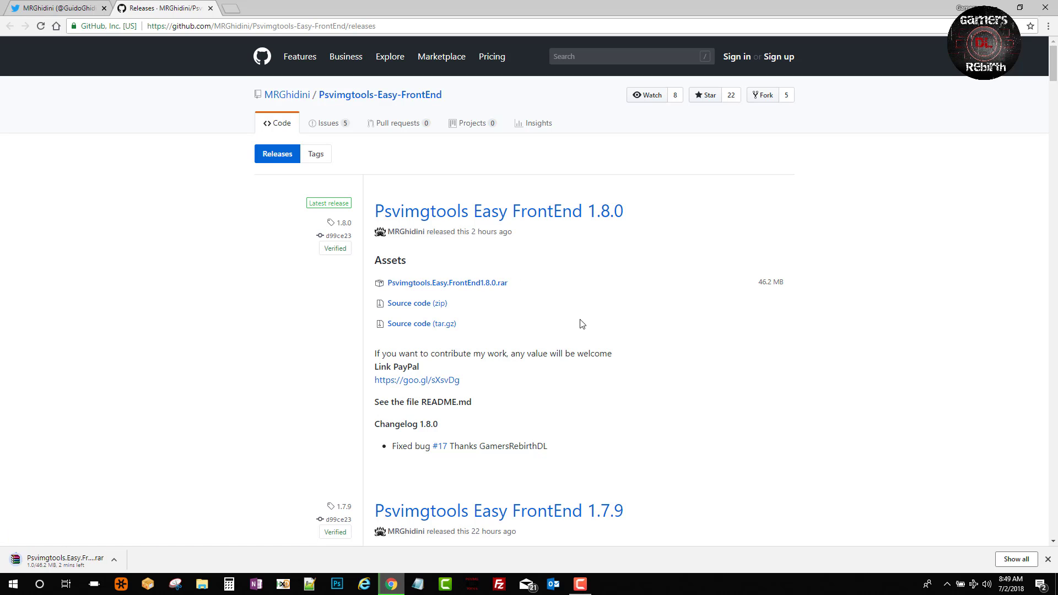
scroll(468, 281, "down", 2)
scroll(479, 373, "down", 1)
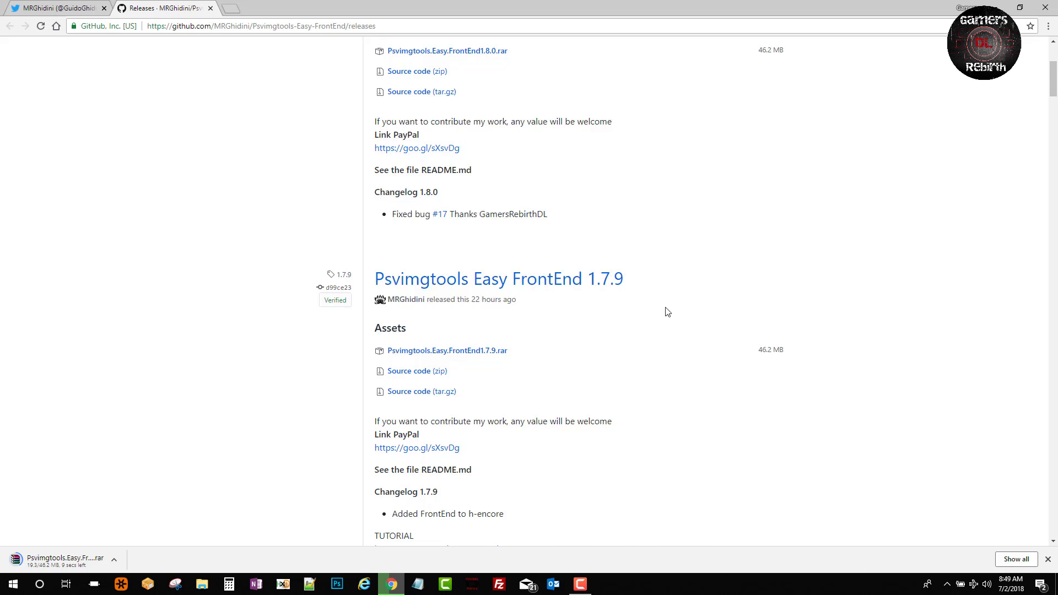
scroll(667, 309, "down", 1)
scroll(578, 352, "down", 2)
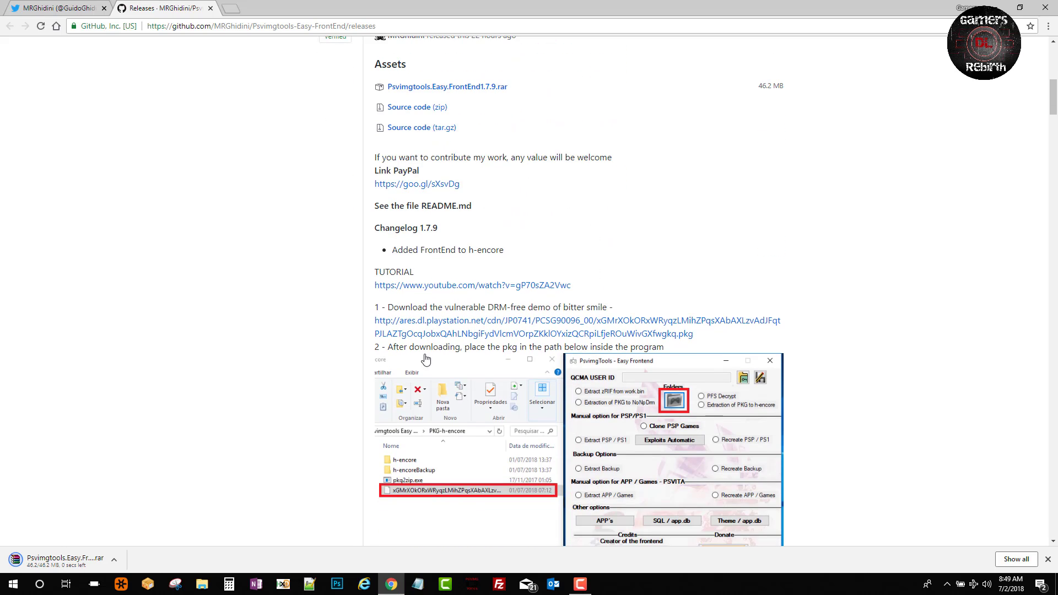
scroll(425, 361, "down", 2)
scroll(379, 316, "down", 1)
scroll(379, 316, "up", 1)
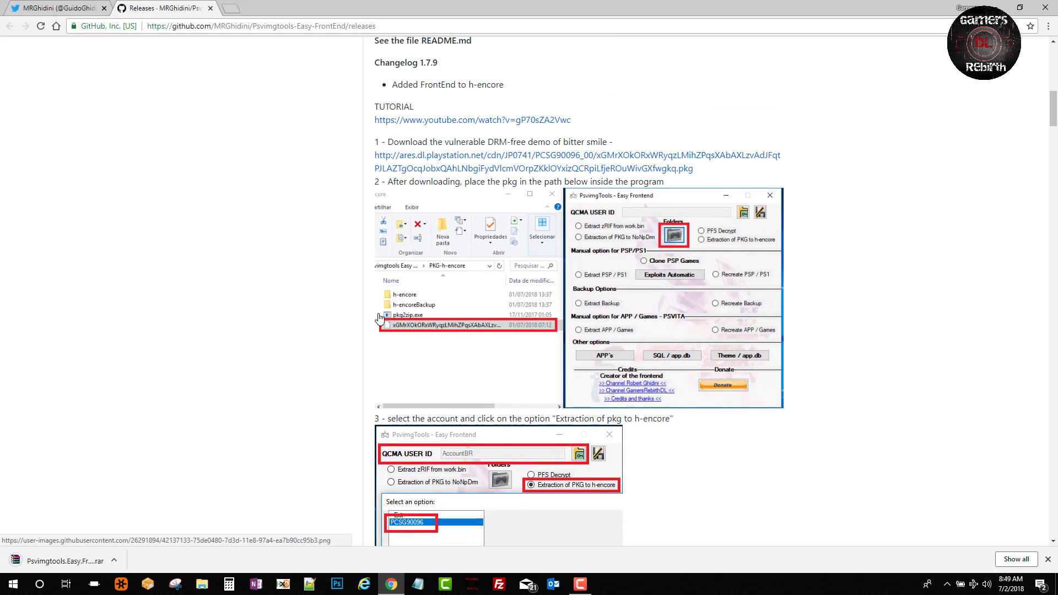
left_click(422, 169)
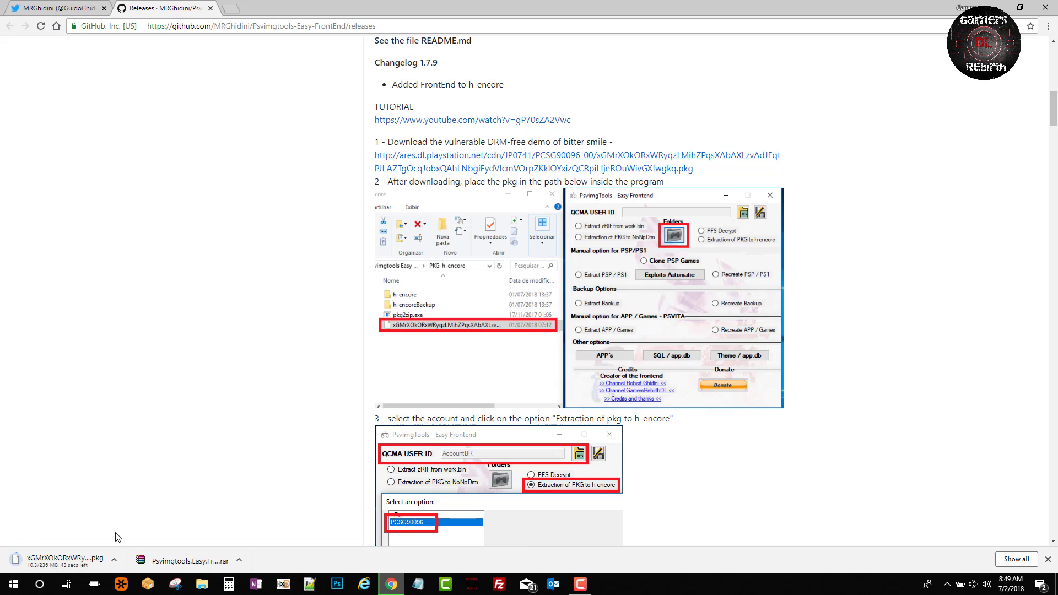
- Open the downloaded FrontEnd 1.8.0 archive in WinRAR
left_click(239, 561)
left_click(268, 494)
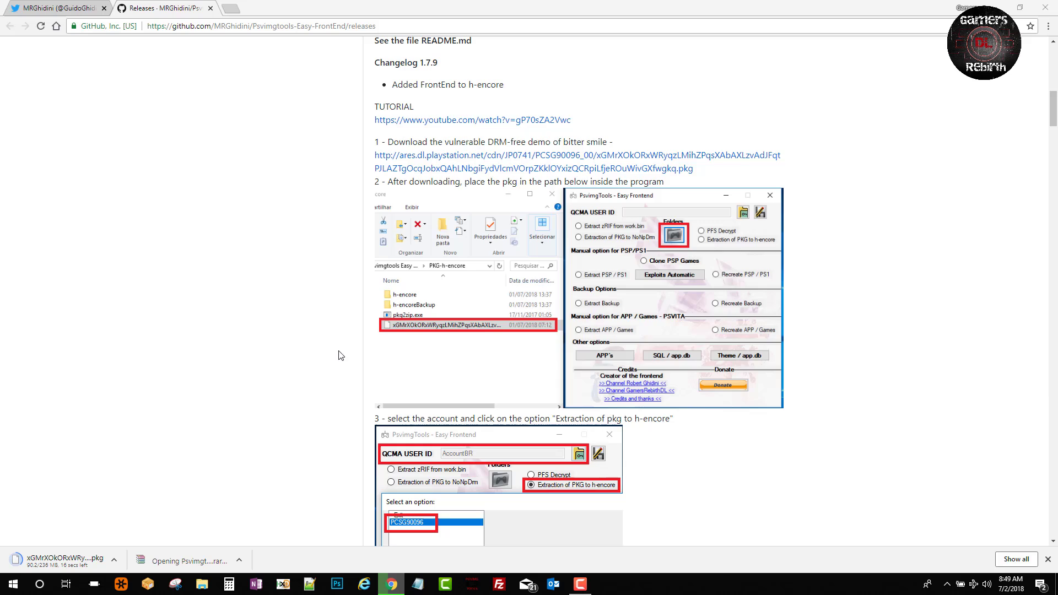
left_click(712, 124)
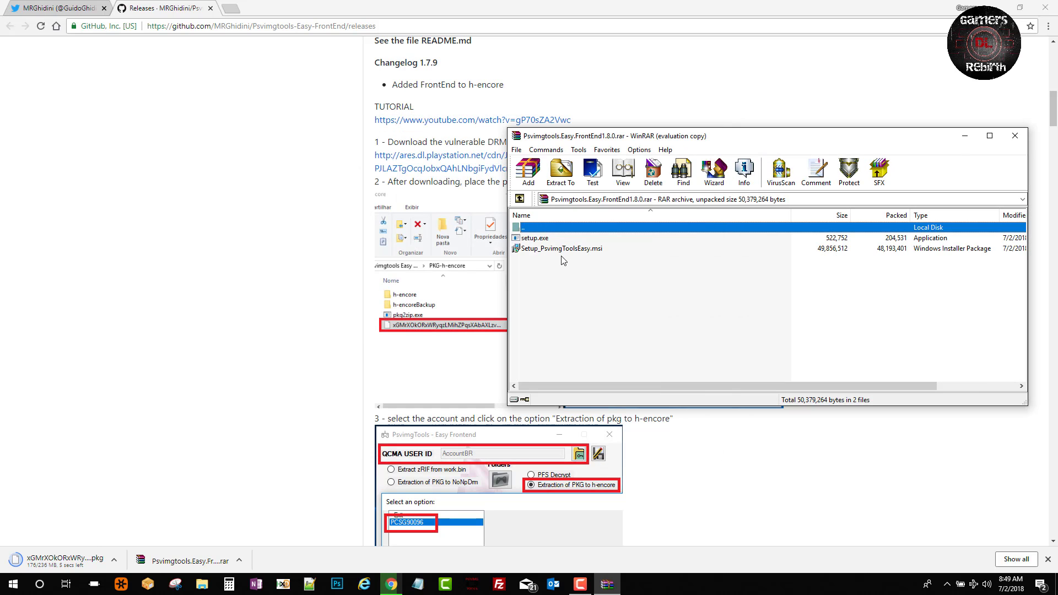
- Install Setup_PsvimgToolsEasy.msi through to completion and close the WinRAR archive
double_click(544, 253)
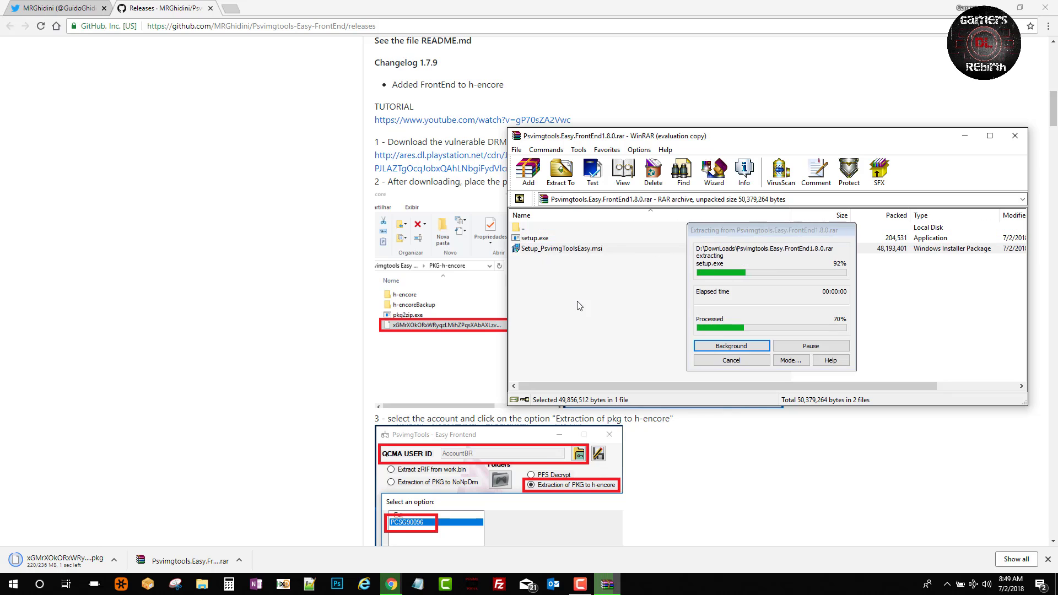
left_click(635, 386)
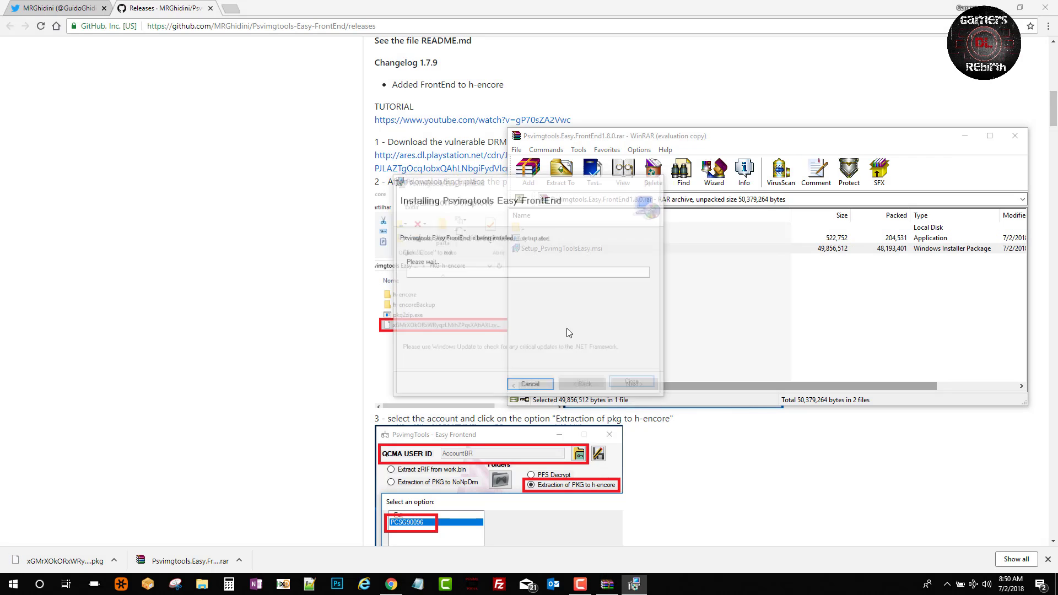
left_click(634, 386)
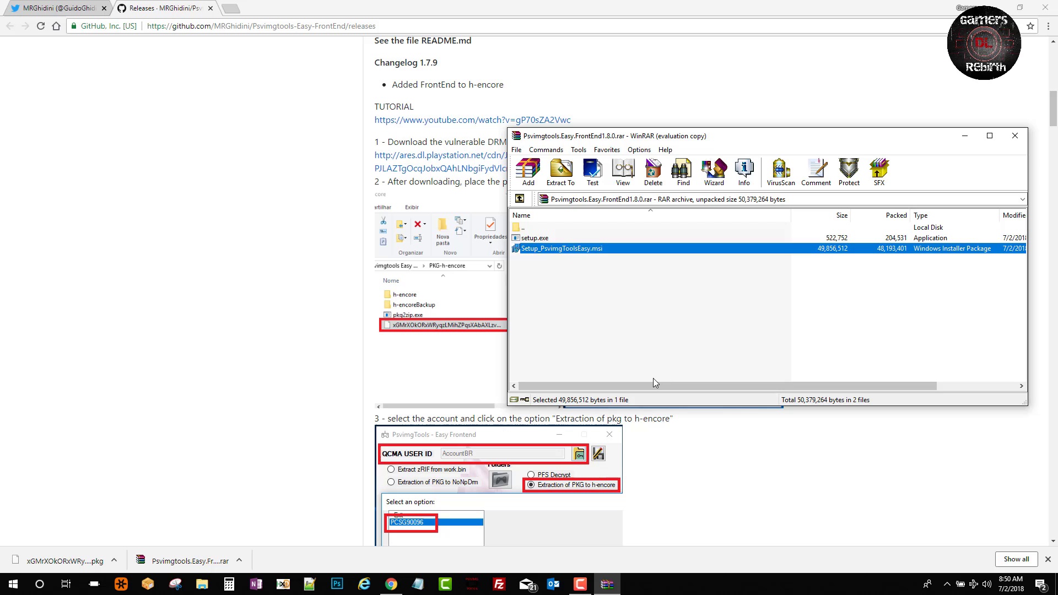
left_click(1018, 134)
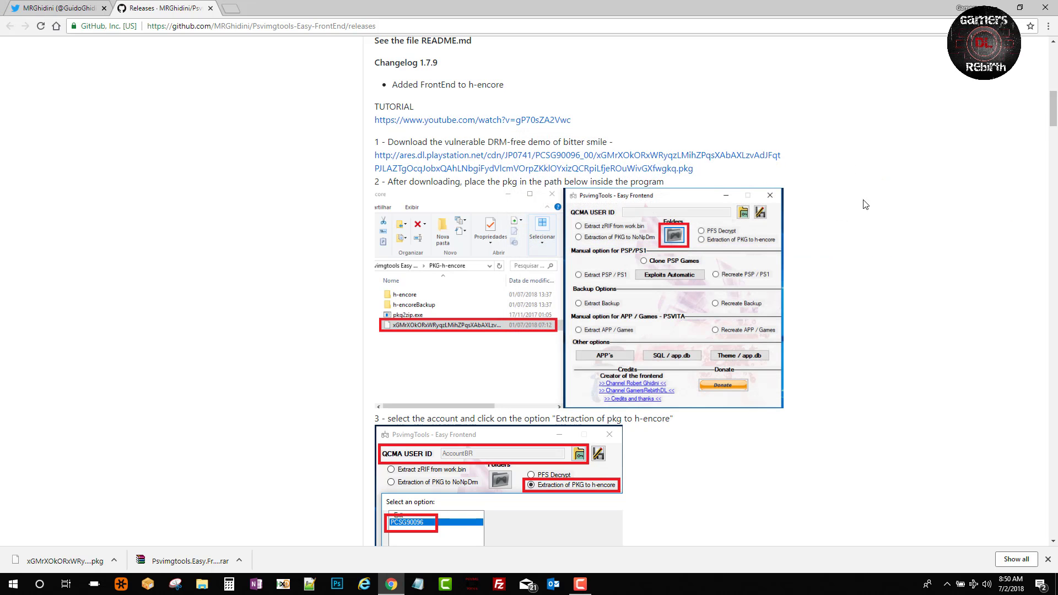
left_click(993, 6)
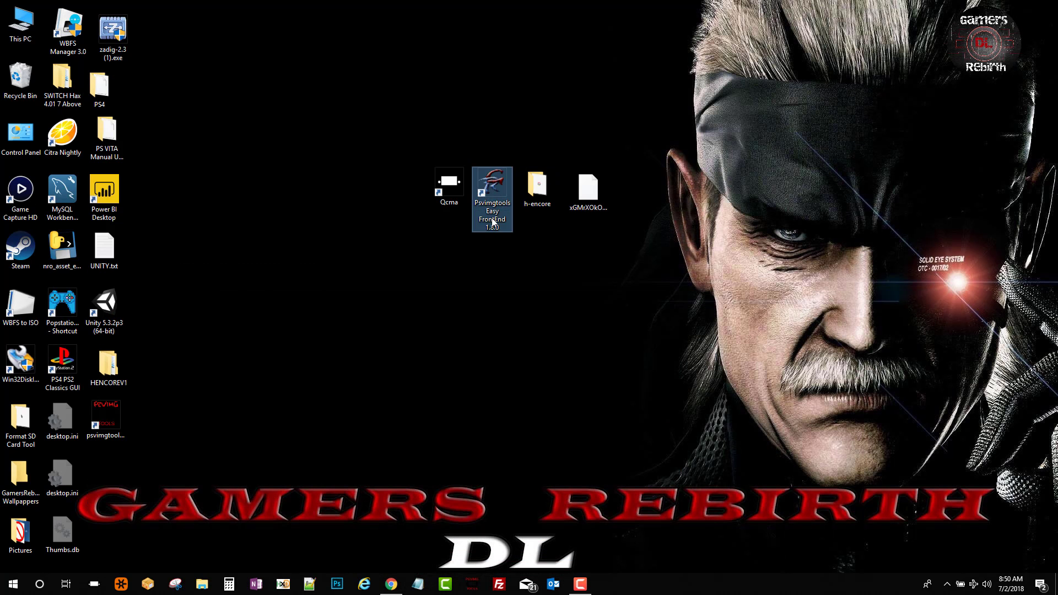
left_click(492, 198)
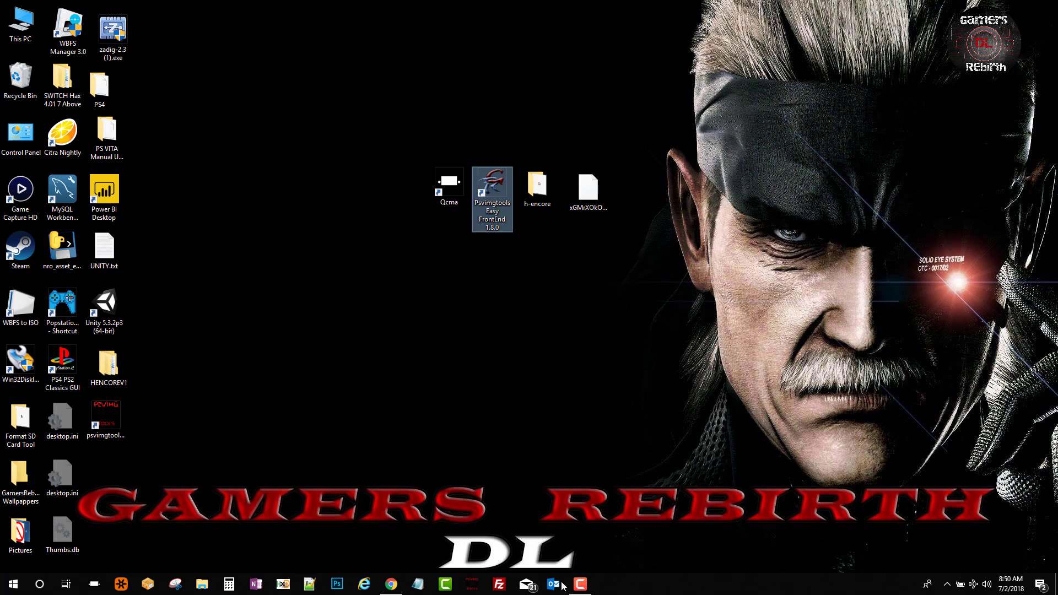
left_click(391, 583)
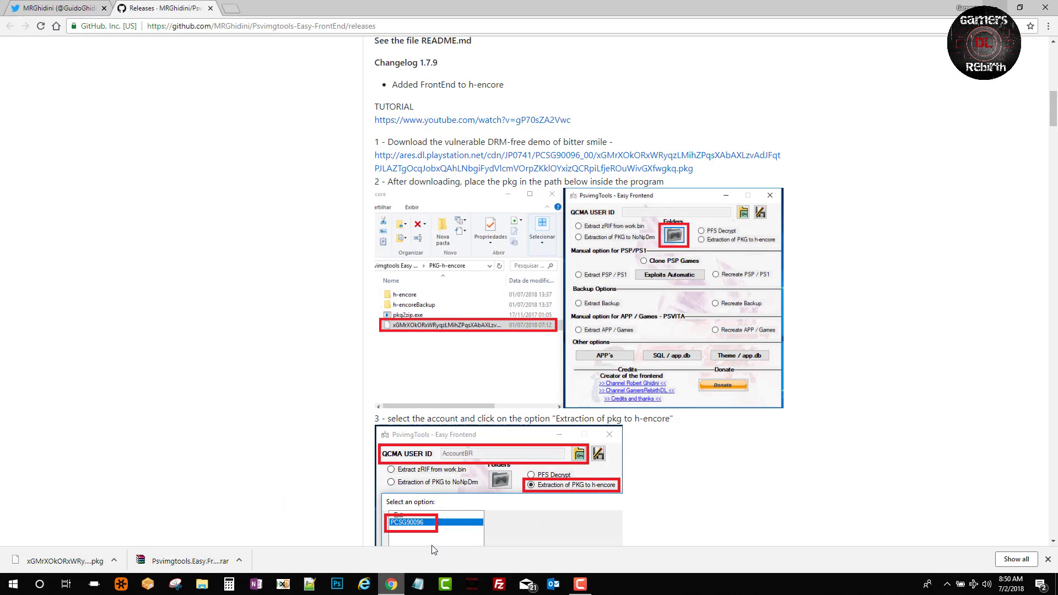
scroll(589, 364, "up", 1)
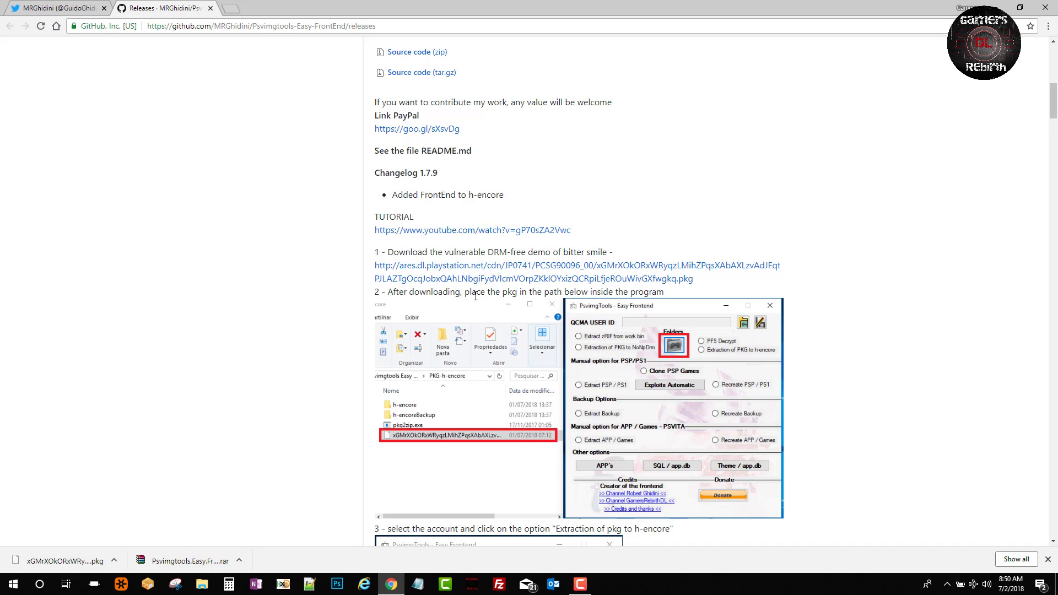
scroll(474, 295, "down", 1)
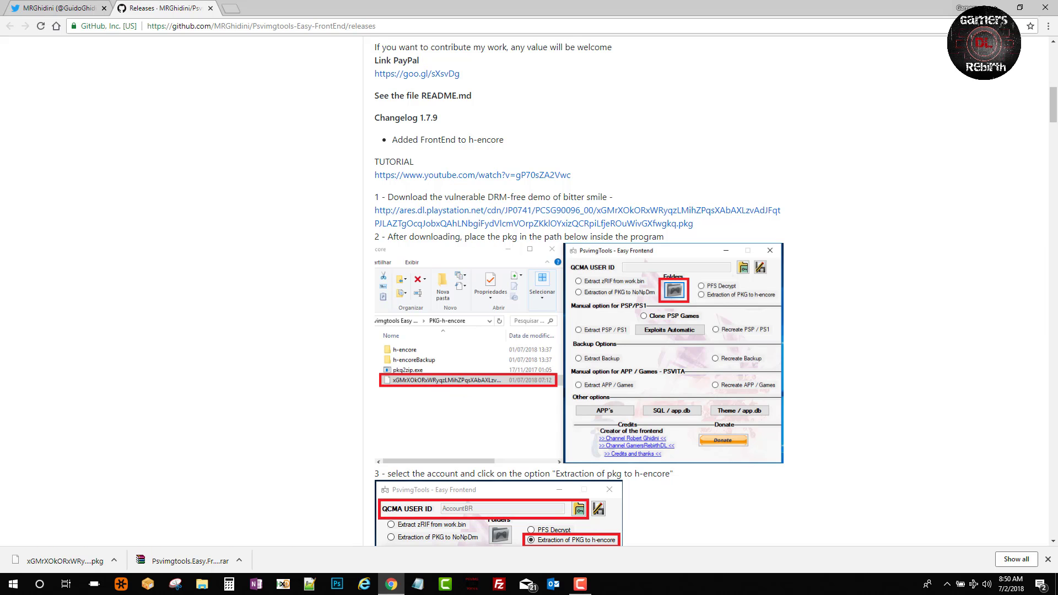
left_click(996, 7)
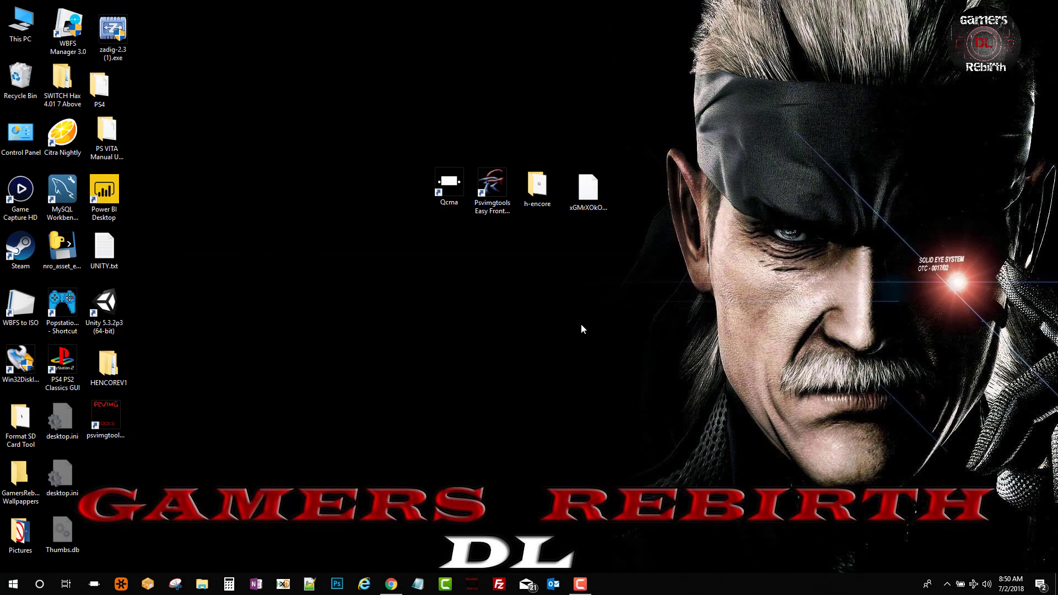
- Launch Psvimgtools Easy FrontEnd and begin adding a new QCMA user
double_click(489, 203)
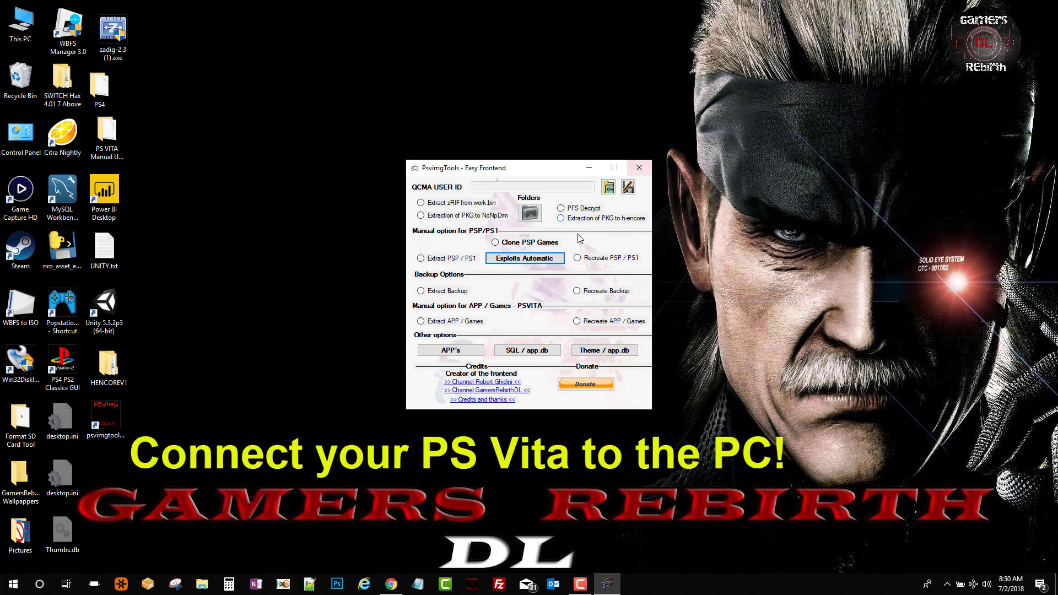
left_click(628, 189)
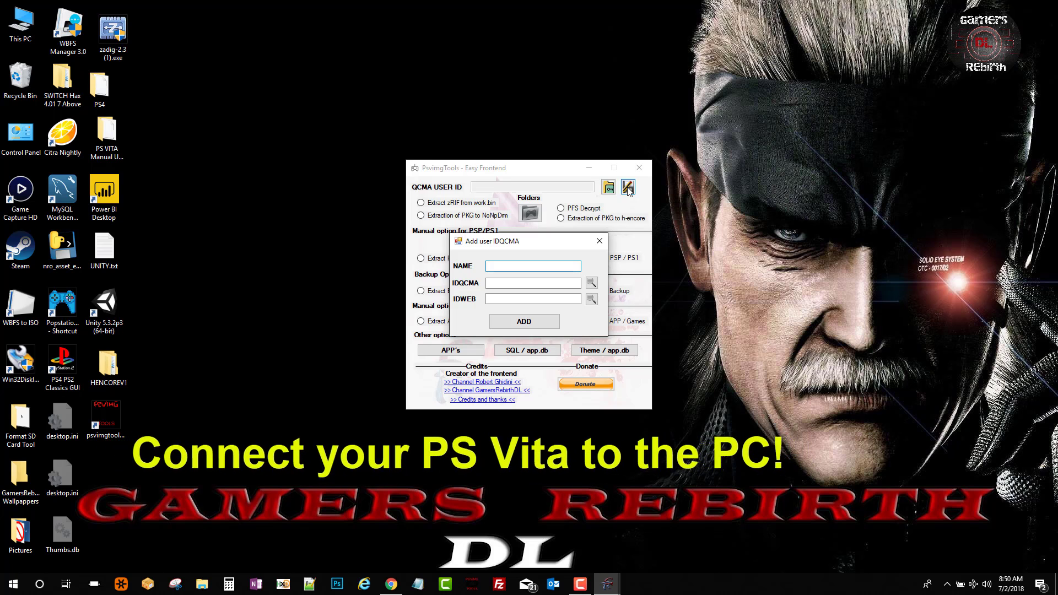
left_click(948, 584)
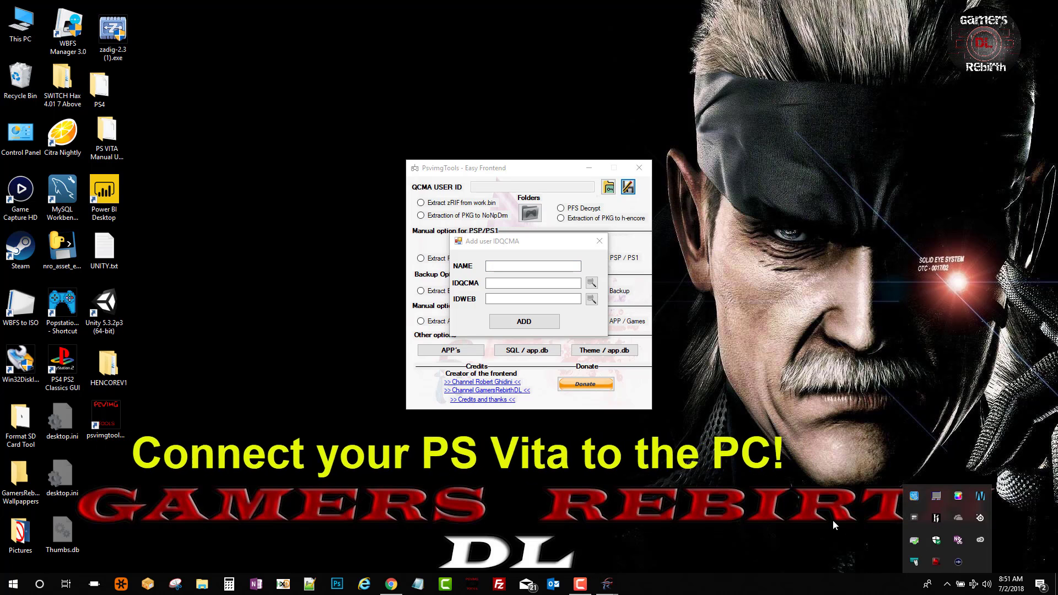
left_click(676, 507)
- Save user 'DL 3.68 h-encore' with auto-filled IDQCMA and IDWEB IDs
left_click(514, 265)
type("DL 3.68 h-encore")
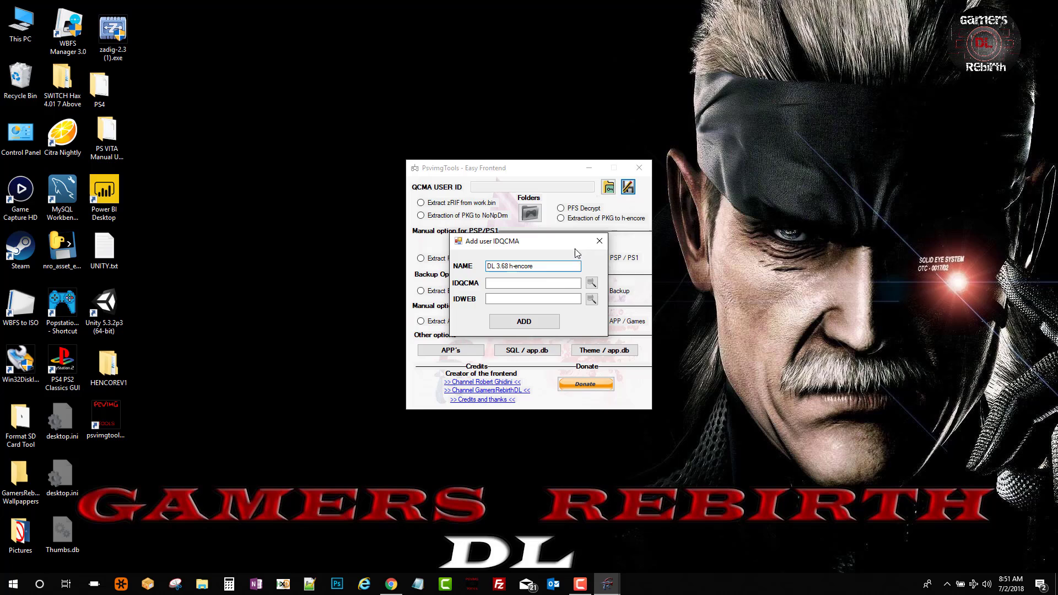
left_click(592, 283)
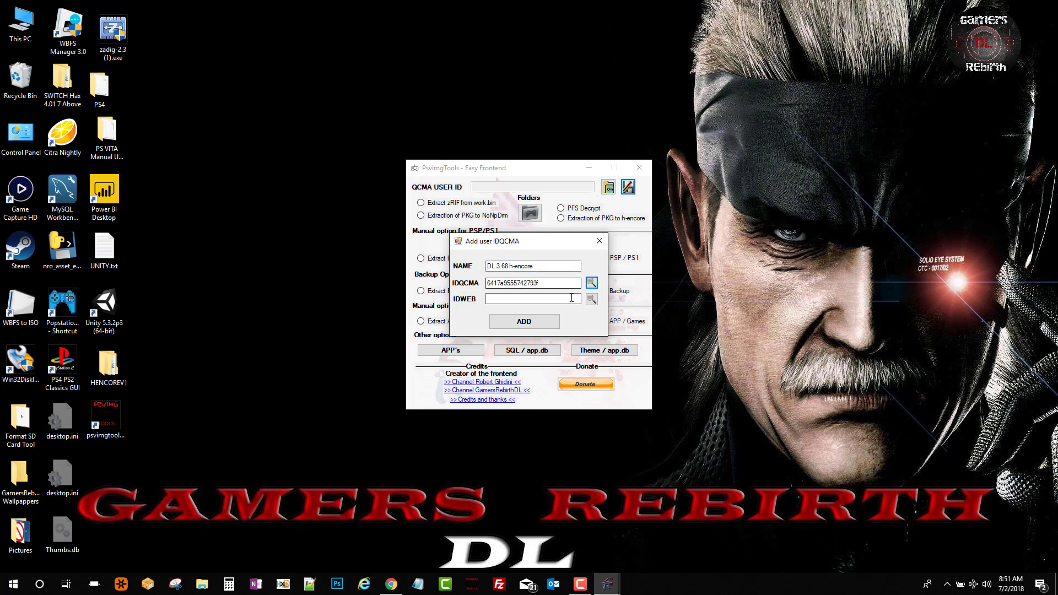
left_click(592, 300)
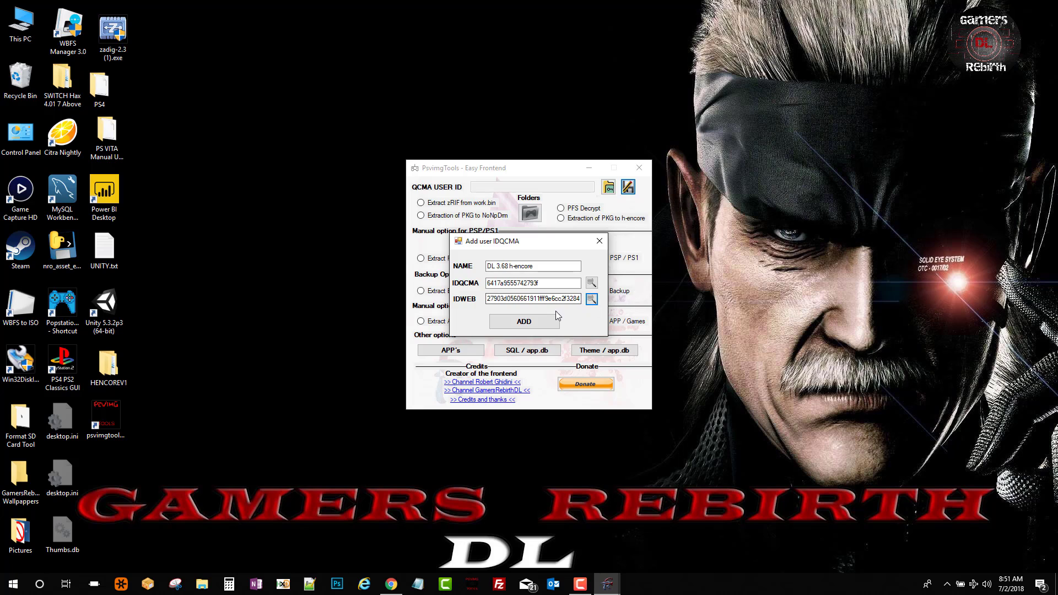
left_click(548, 329)
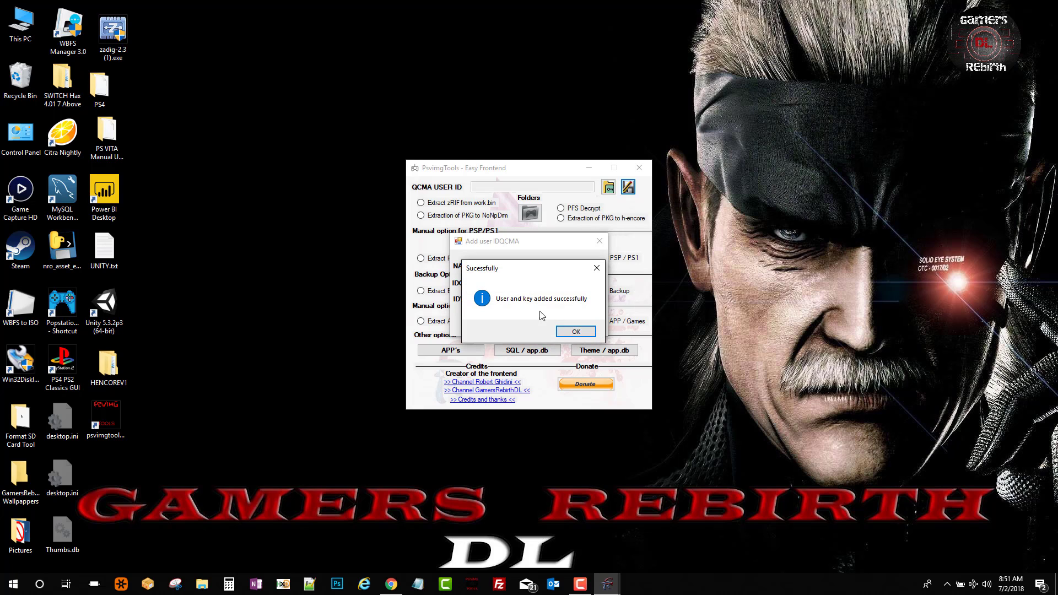
left_click(575, 334)
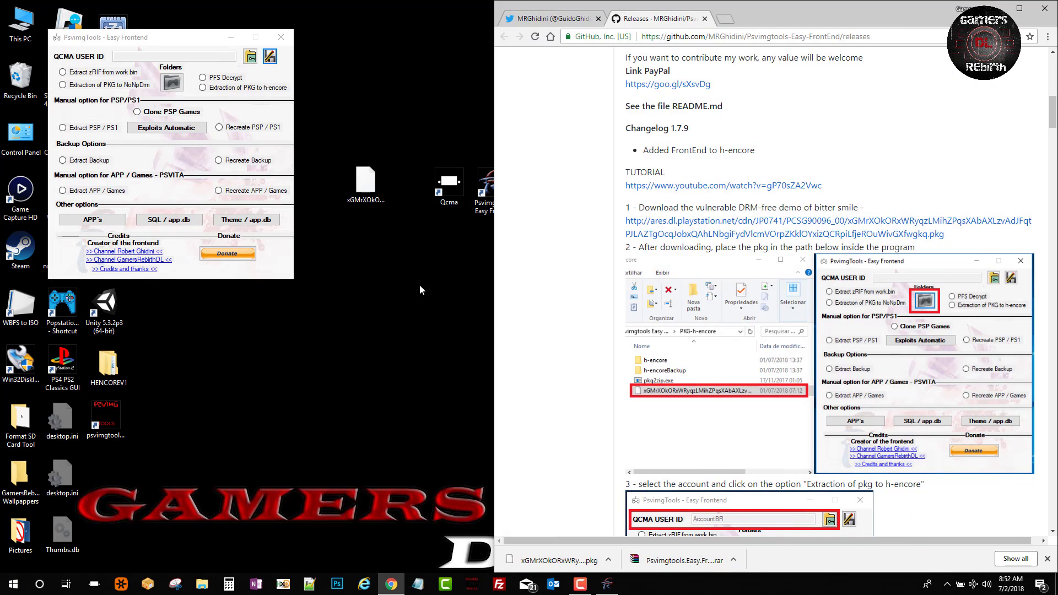
- Move the Bitter Smile pkg from the desktop into PKG-h-encore, granting administrator access
left_click(172, 84)
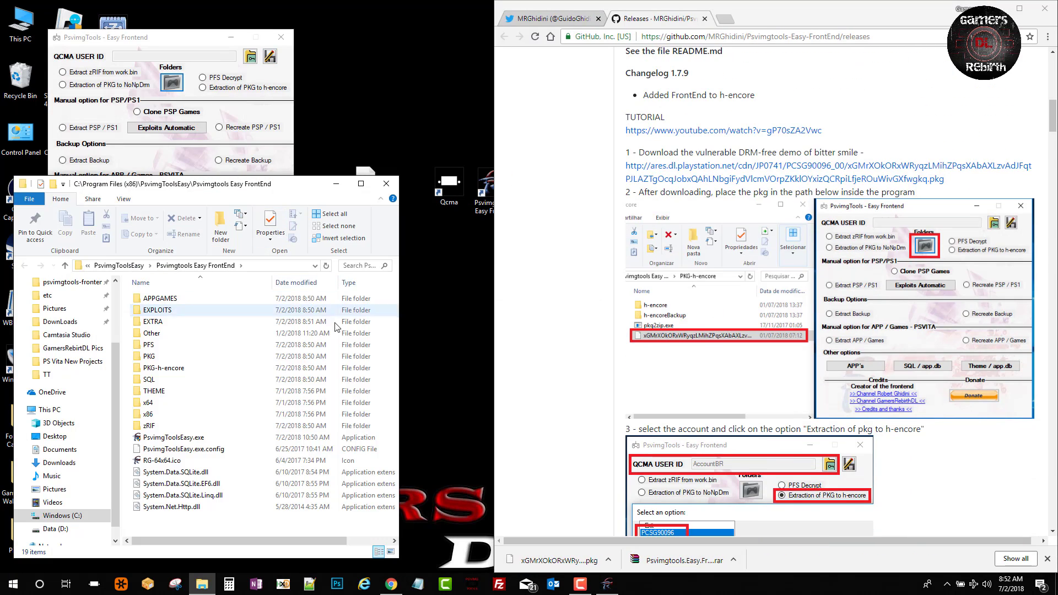
double_click(163, 367)
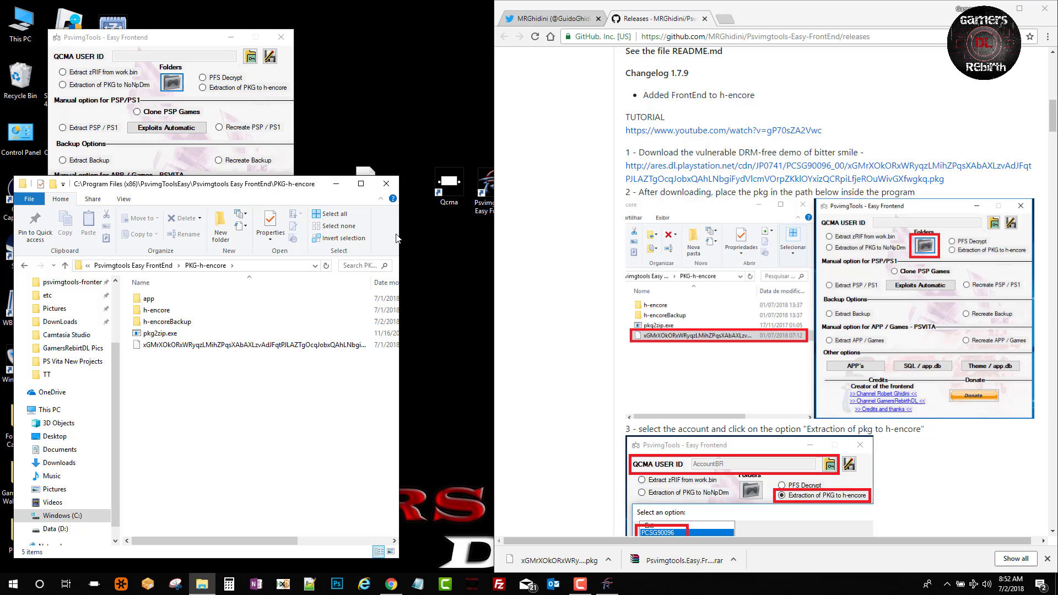
left_click(368, 176)
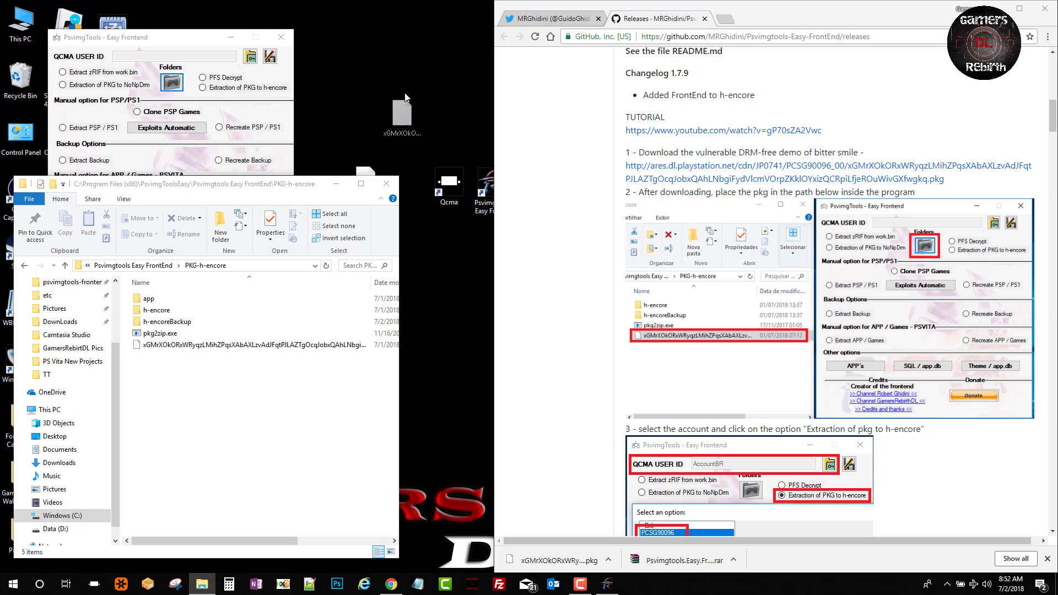
mouse_move(367, 176)
left_mouse_down()
mouse_move(404, 83)
mouse_move(248, 380)
left_mouse_up()
left_click(246, 217)
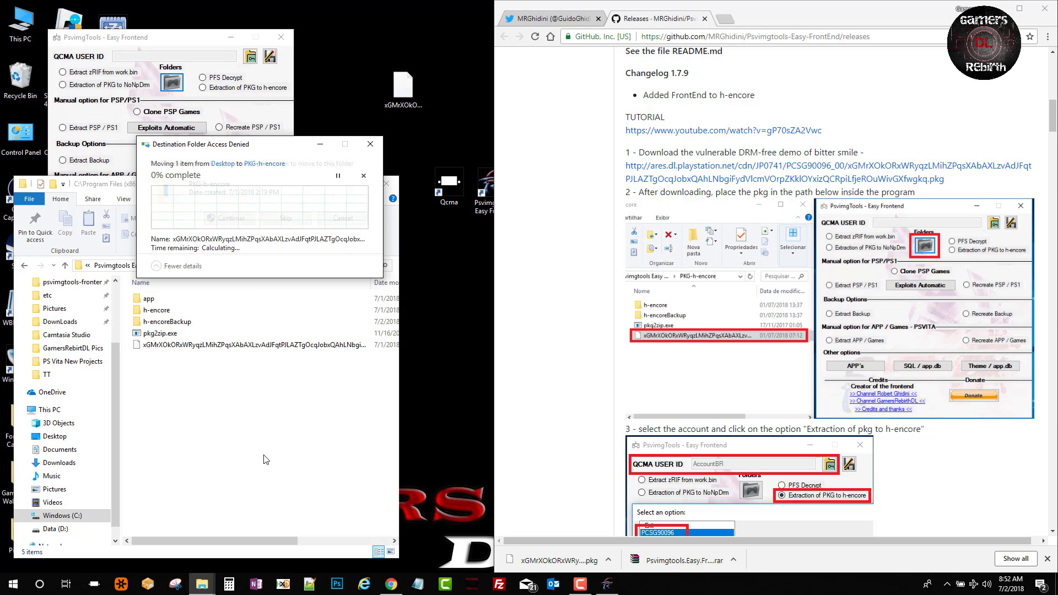
left_click(238, 217)
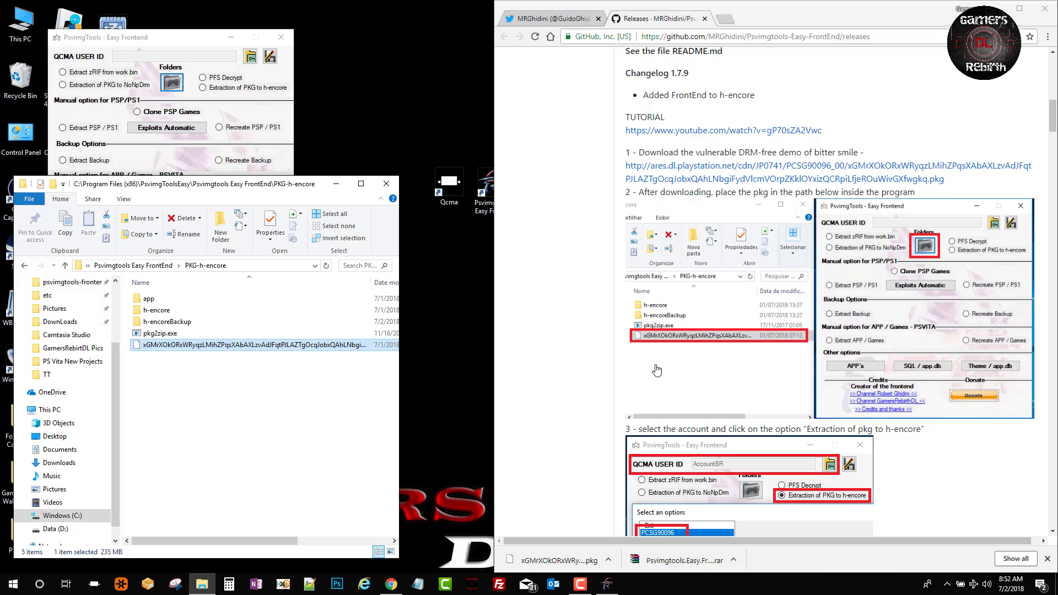
scroll(571, 369, "down", 1)
scroll(570, 369, "down", 1)
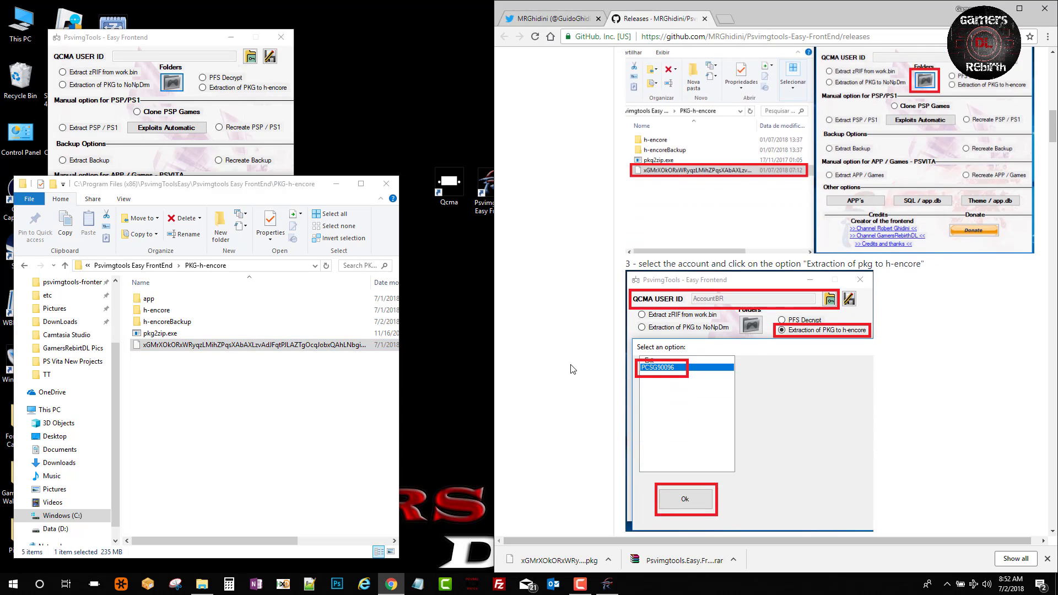
scroll(570, 369, "down", 1)
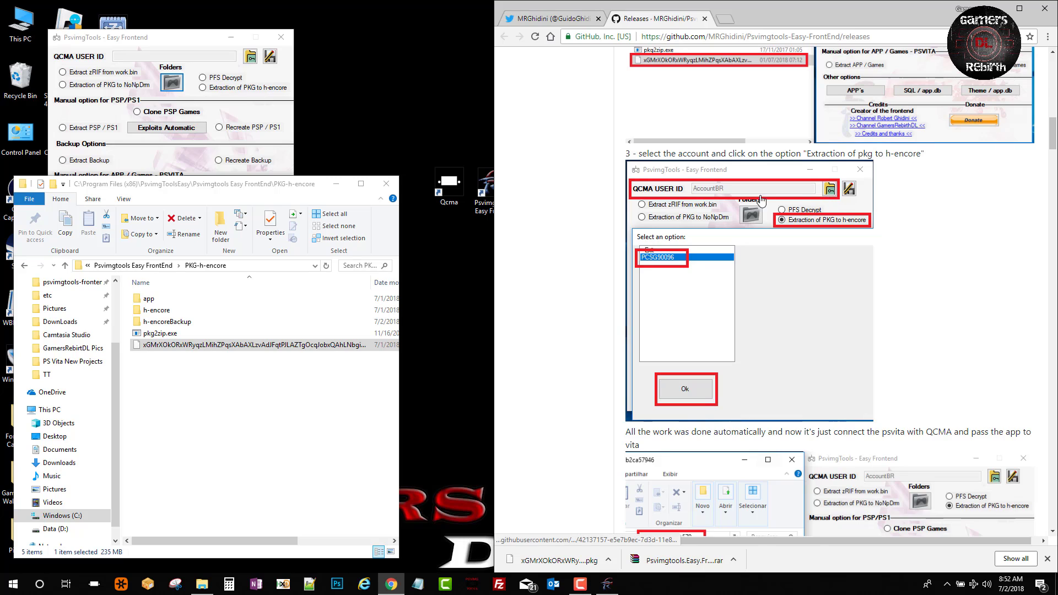
- Minimize Explorer and select DL 3.68 h-encore as the QCMA user
left_click(343, 189)
left_click(342, 189)
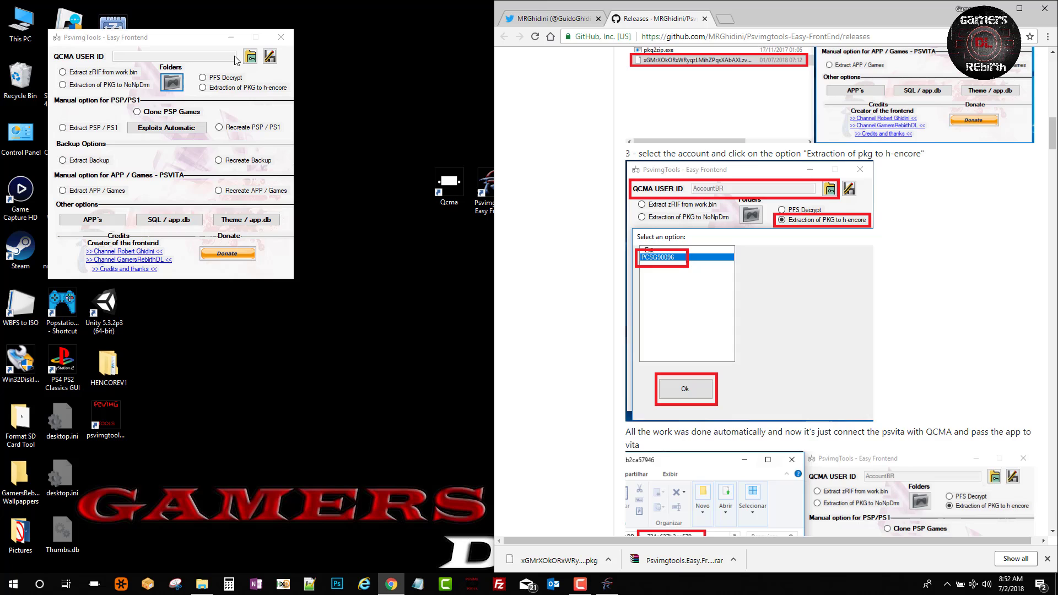
left_click(249, 60)
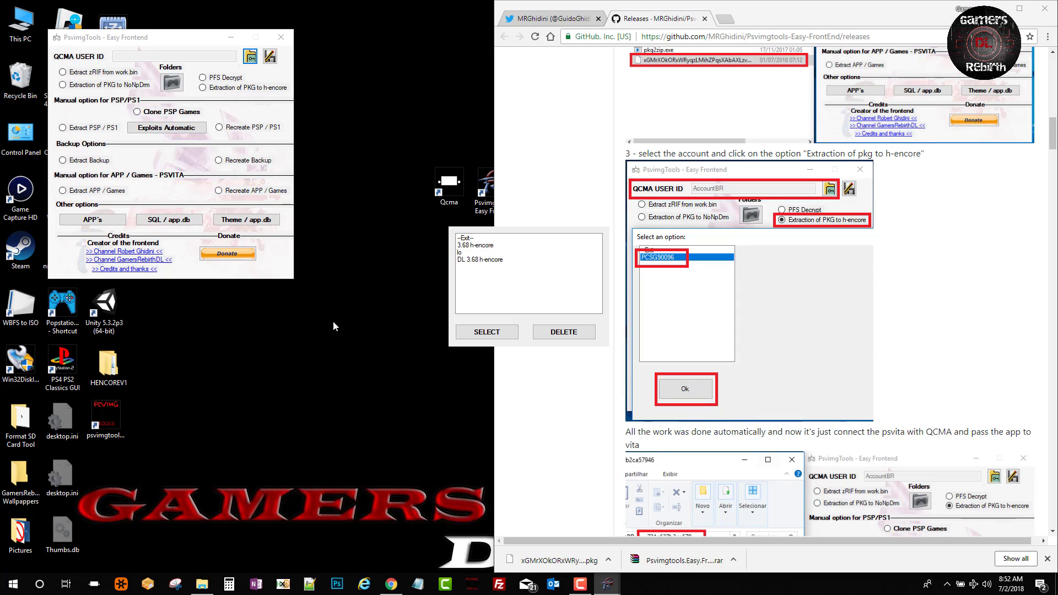
left_click(490, 262)
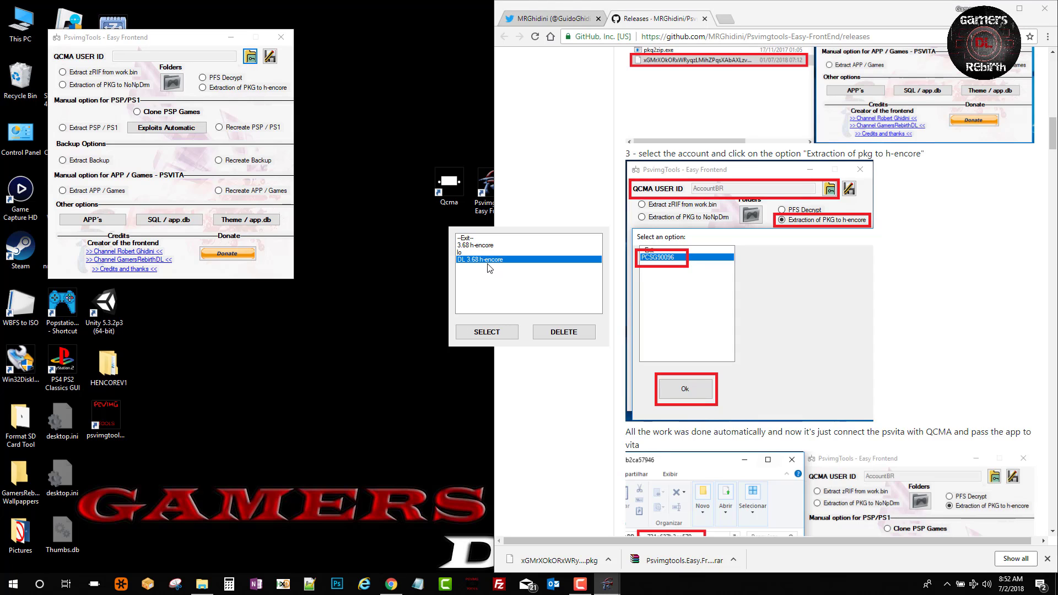
left_click(487, 332)
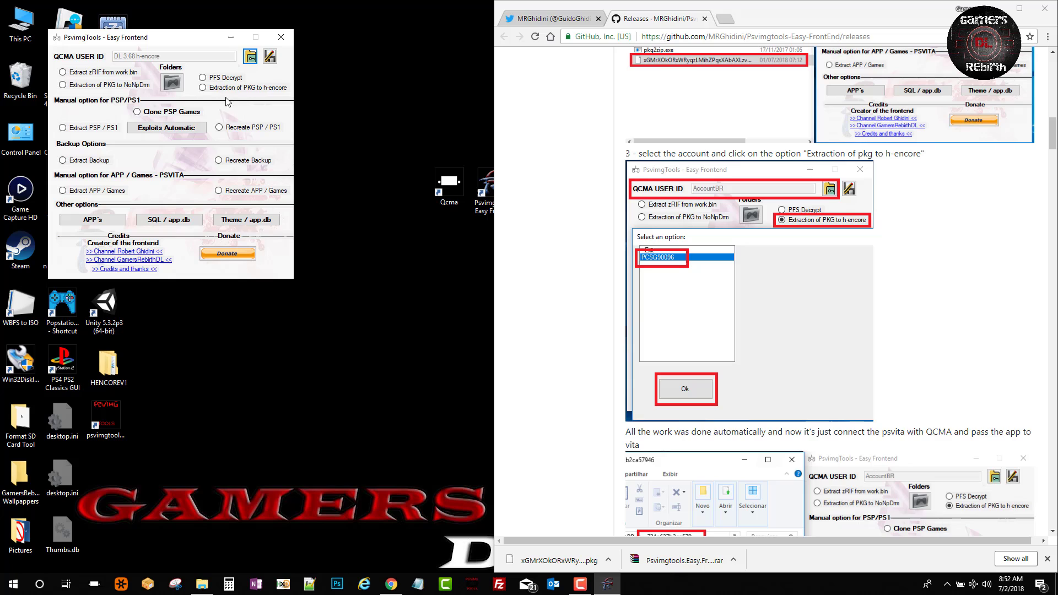
- Run Extraction of PKG to h-encore for PCSG90096
left_click(203, 88)
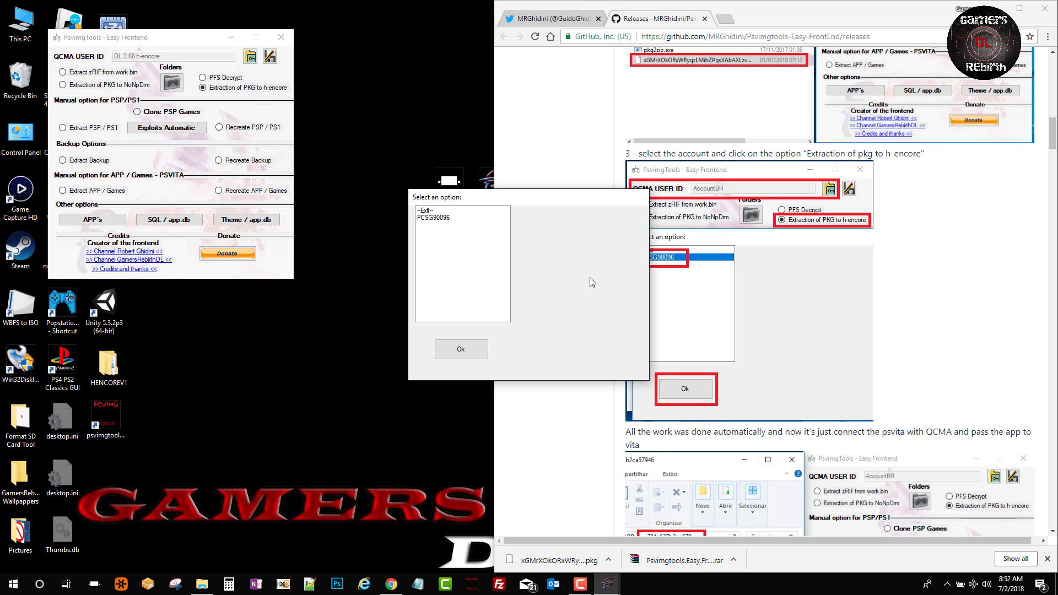
left_click_drag(517, 199, 468, 198)
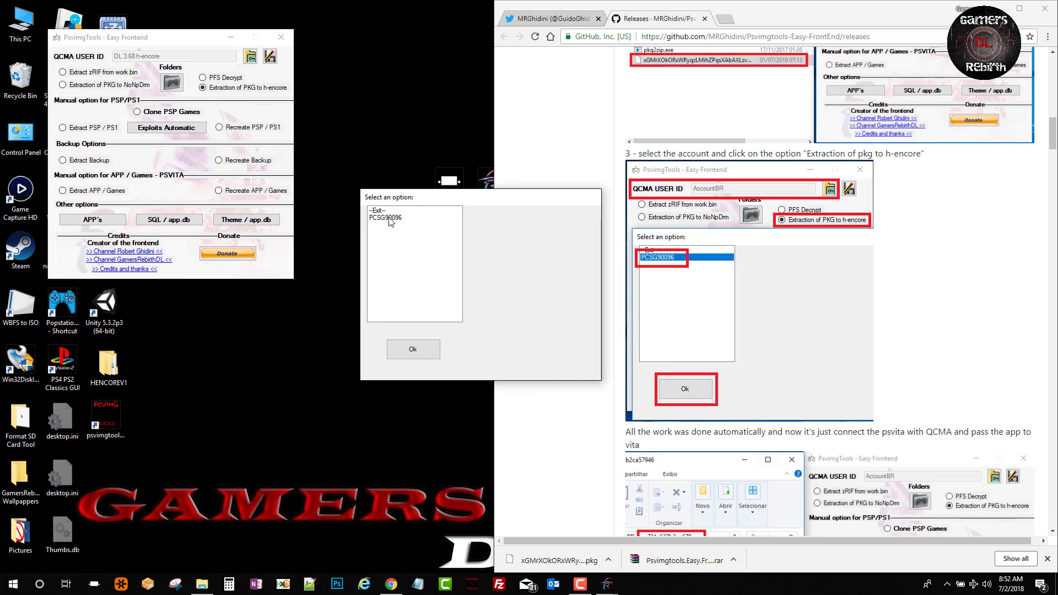
left_click(411, 357)
scroll(581, 388, "down", 3)
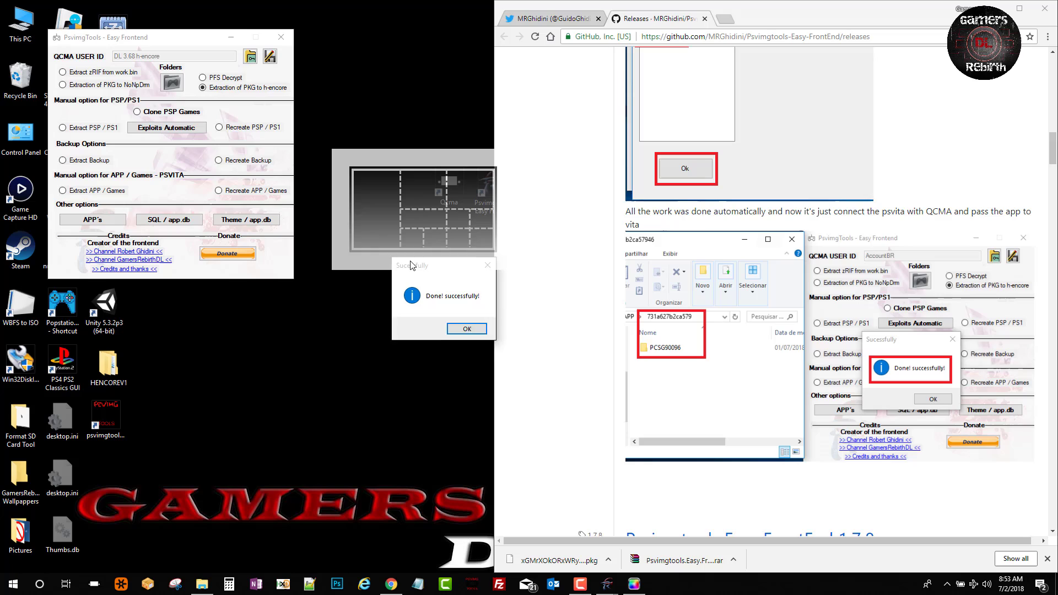
- Bring the extraction's 'Sucessfully' message into view and dismiss it with OK
left_click_drag(486, 279, 377, 283)
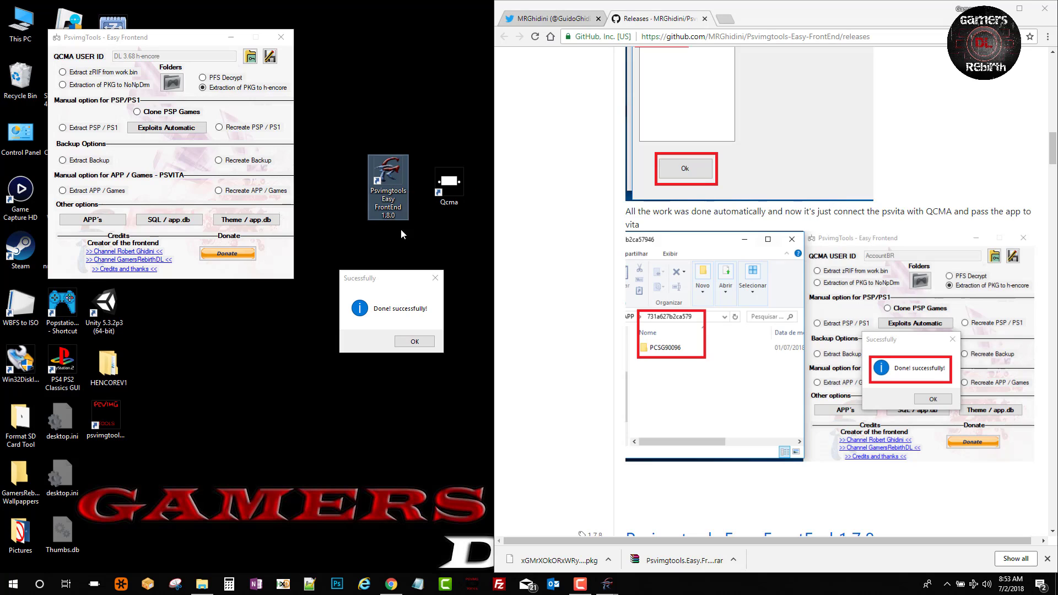
left_click(421, 344)
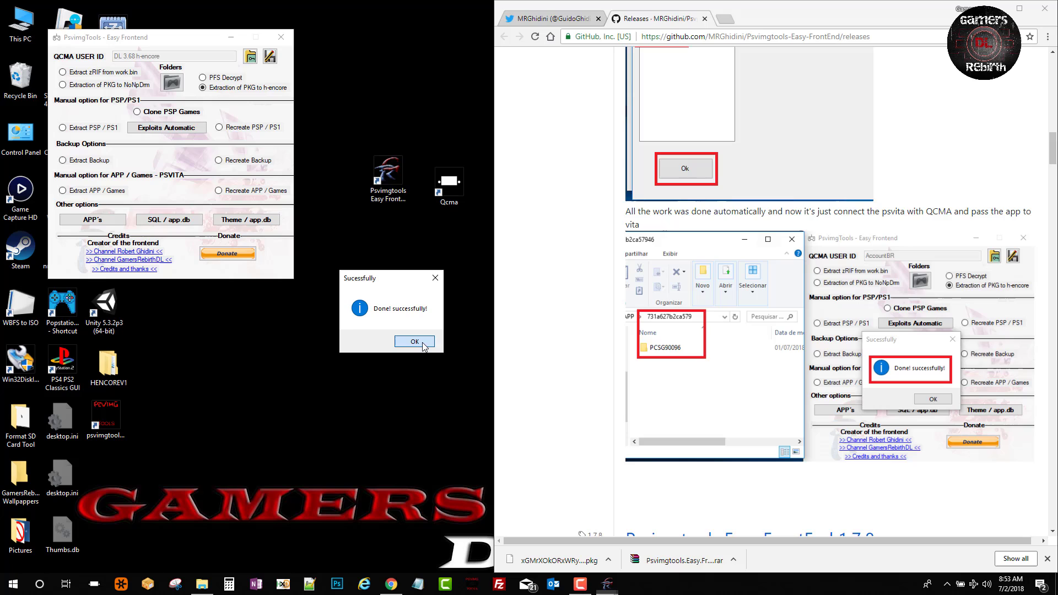
left_click(422, 345)
scroll(586, 389, "down", 3)
scroll(586, 391, "up", 3)
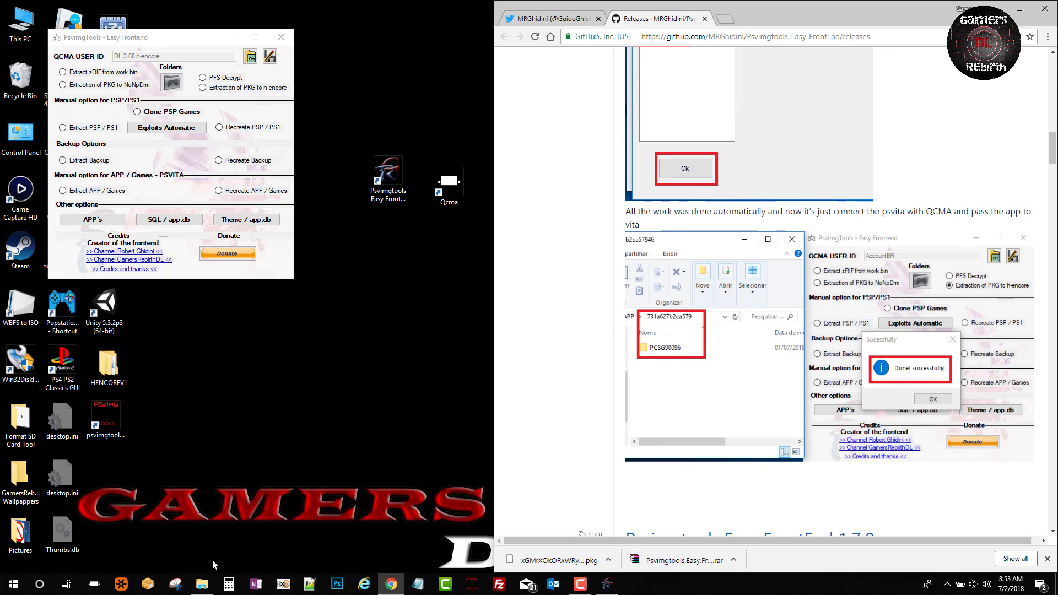
right_click(202, 584)
left_click(193, 528)
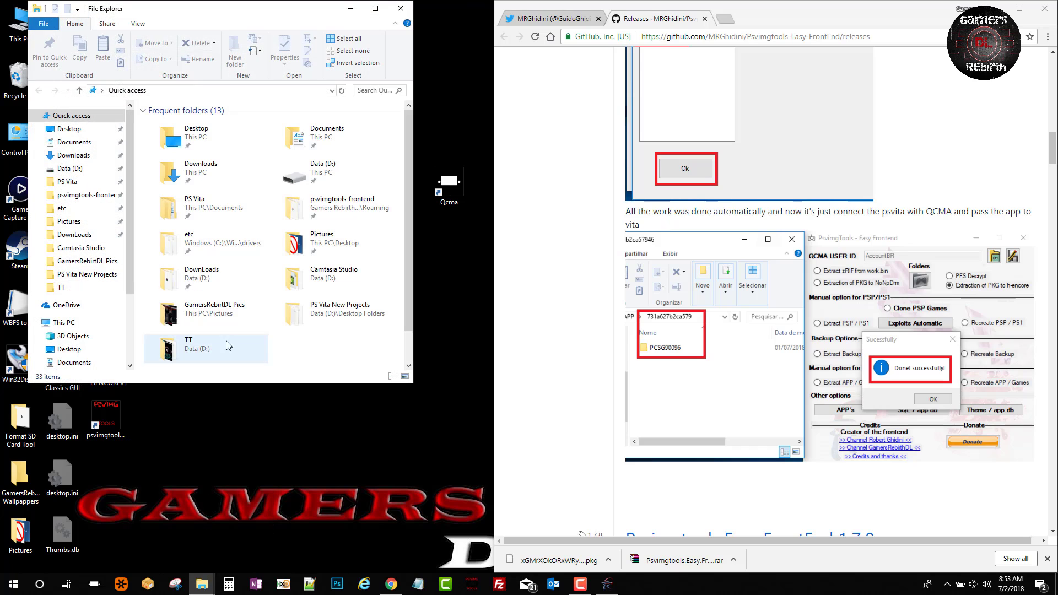
left_click(95, 364)
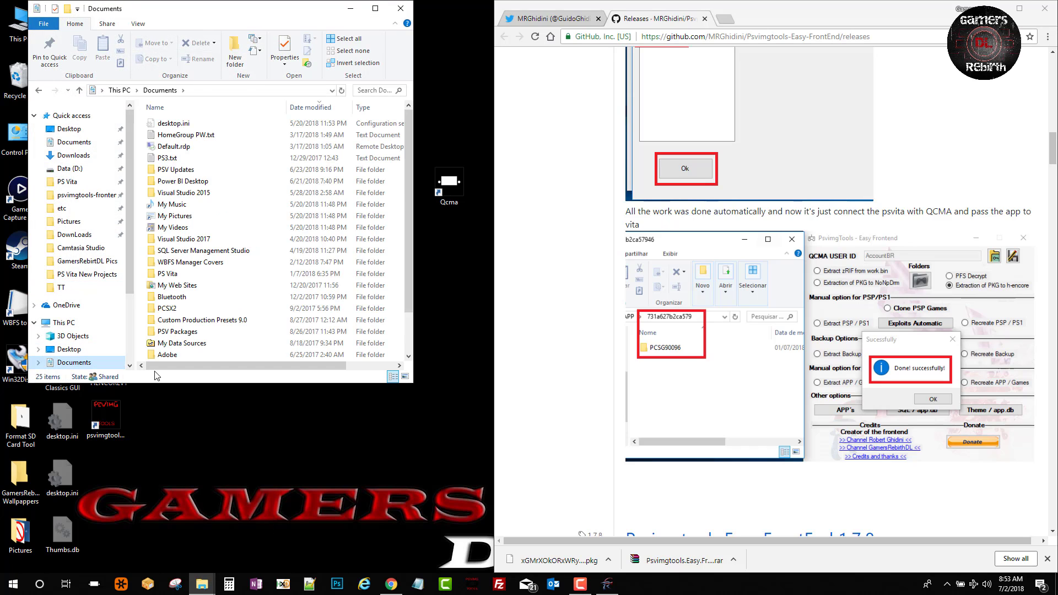
double_click(178, 275)
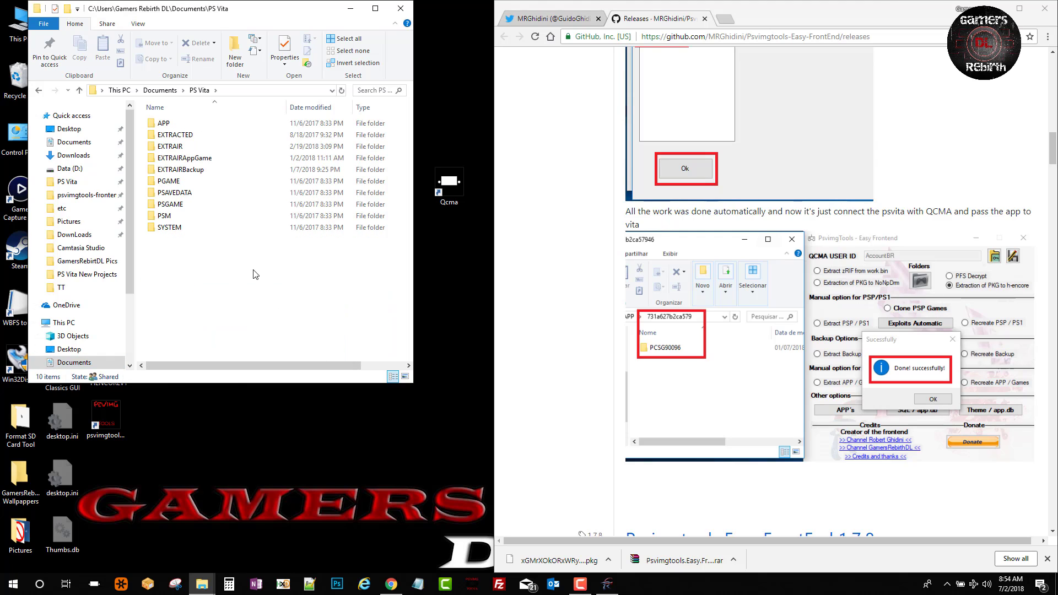
double_click(180, 127)
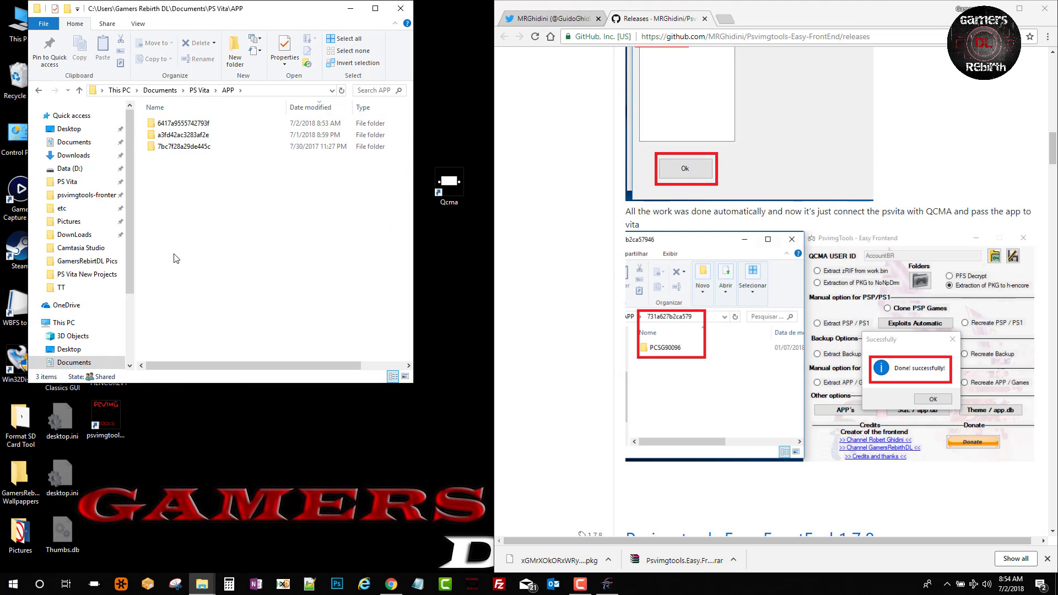
double_click(217, 125)
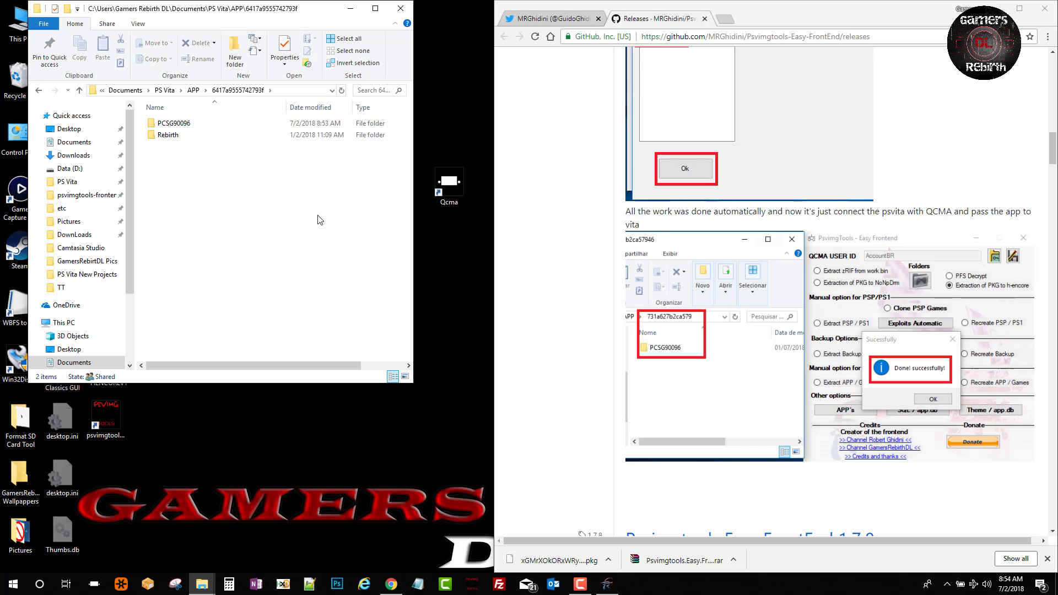
left_click(185, 126)
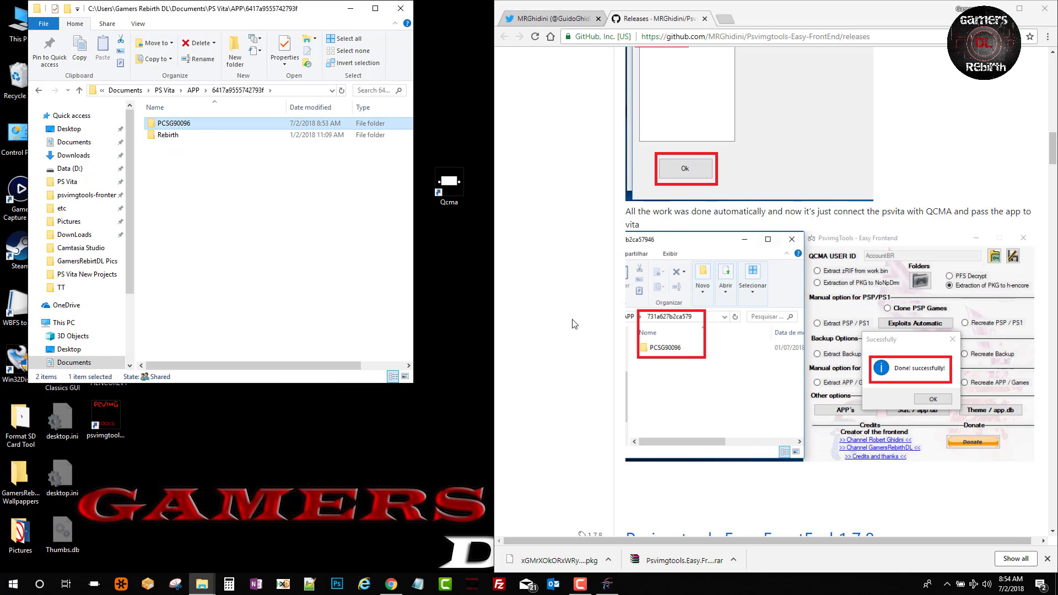
left_click(539, 20)
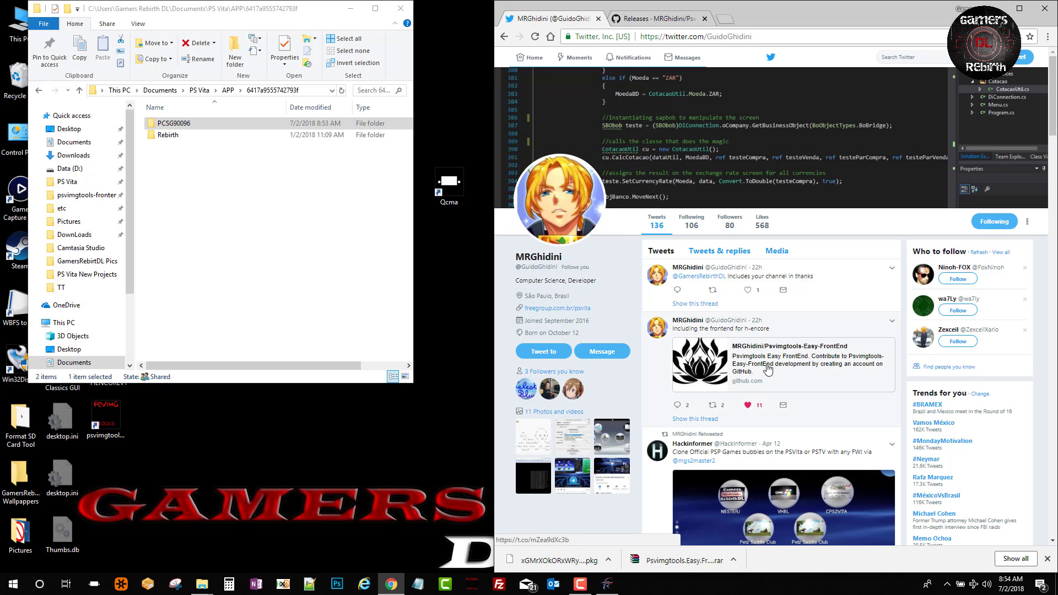
- Start QCMA and refresh its content database from the tray icon
key("ctrl+Tab")
left_click(948, 584)
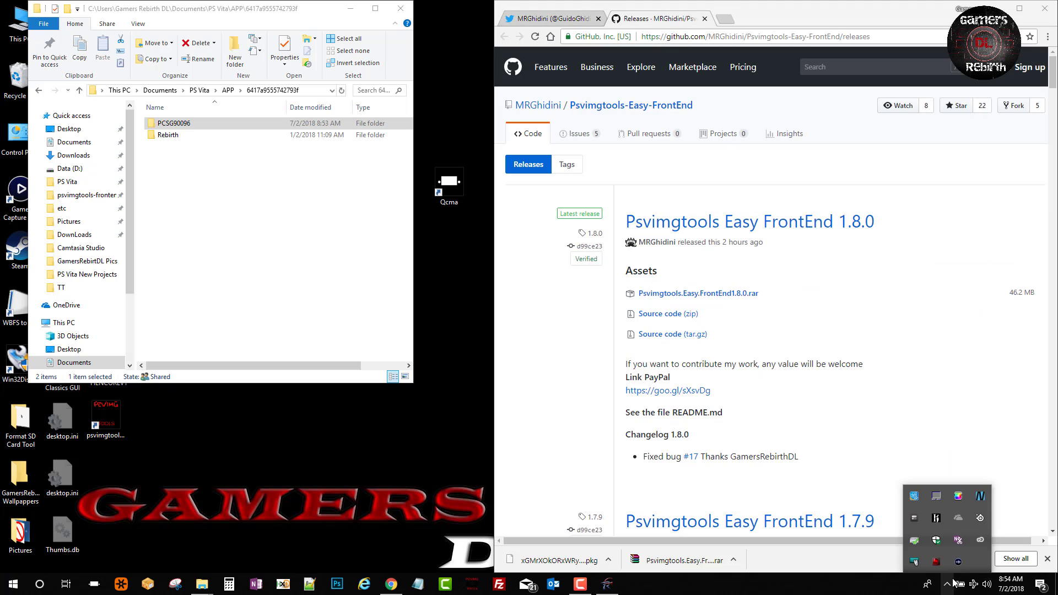
left_click(451, 195)
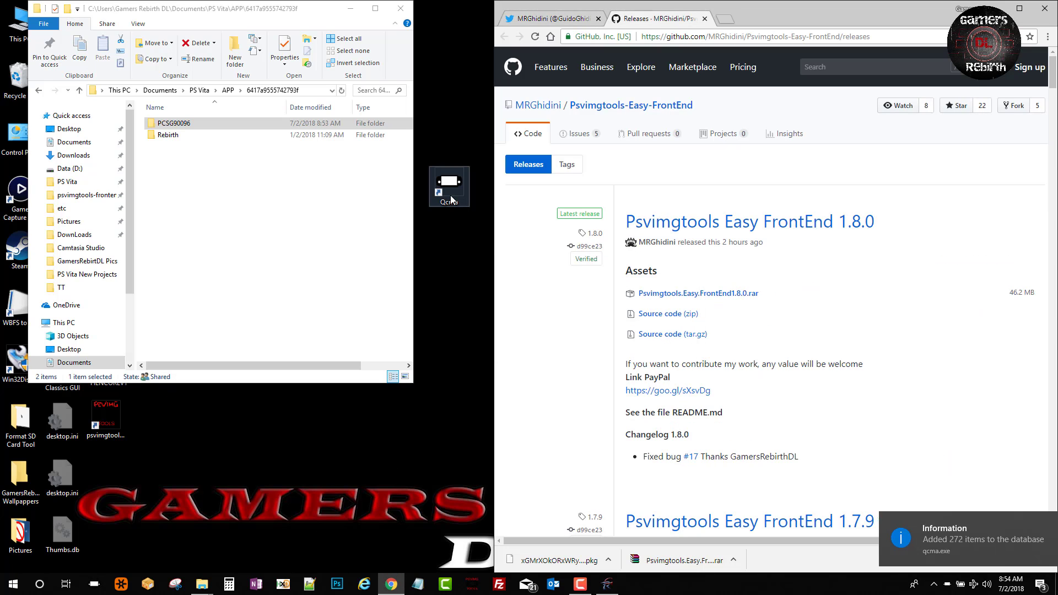
left_click(935, 584)
right_click(958, 540)
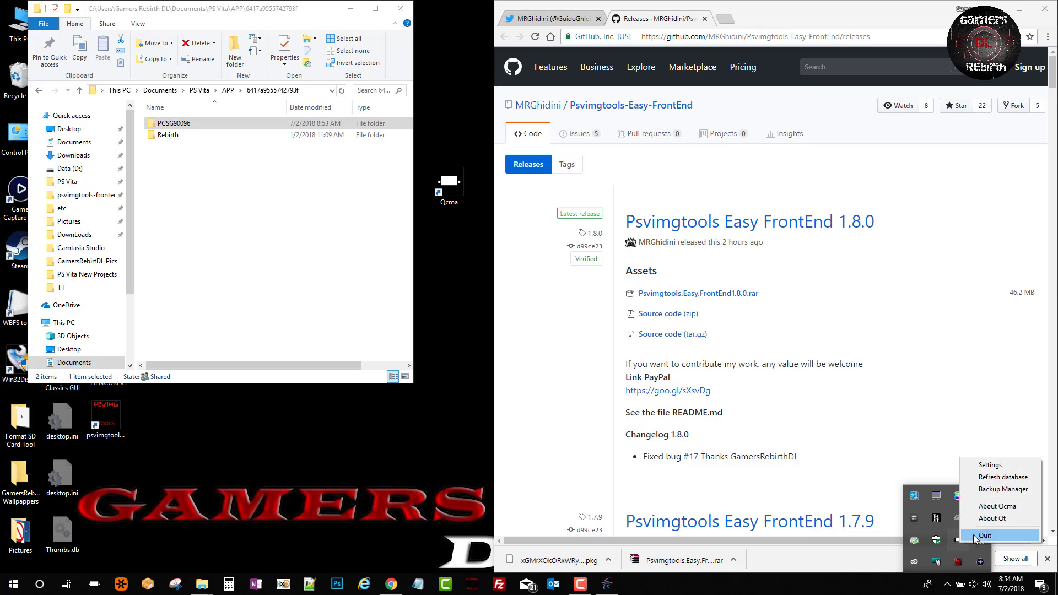
left_click(1003, 478)
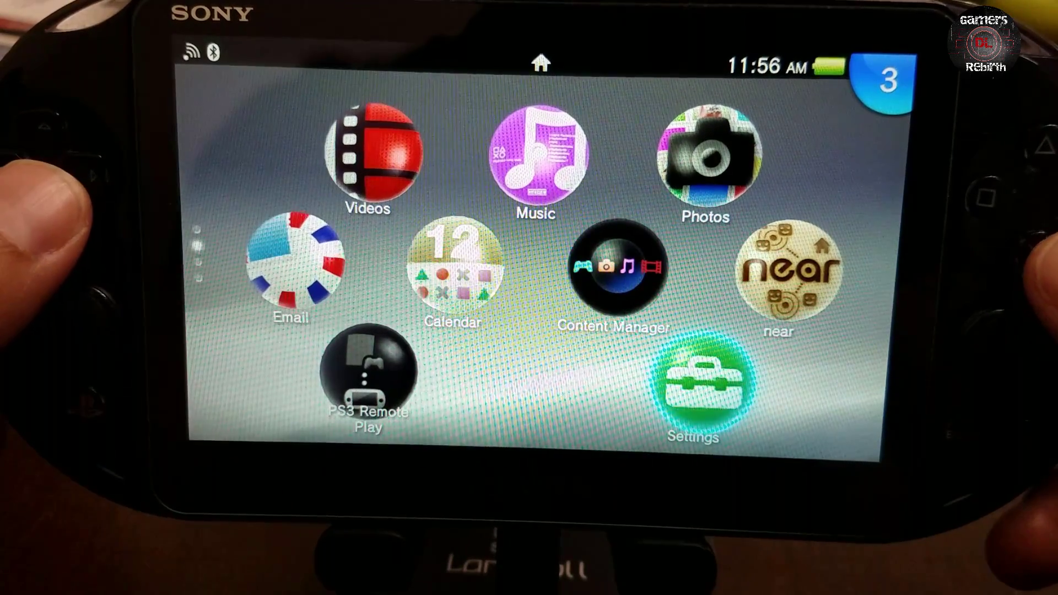
- Launch the Vita's Settings app and briefly look into Network settings
key("Return")
key("Return")
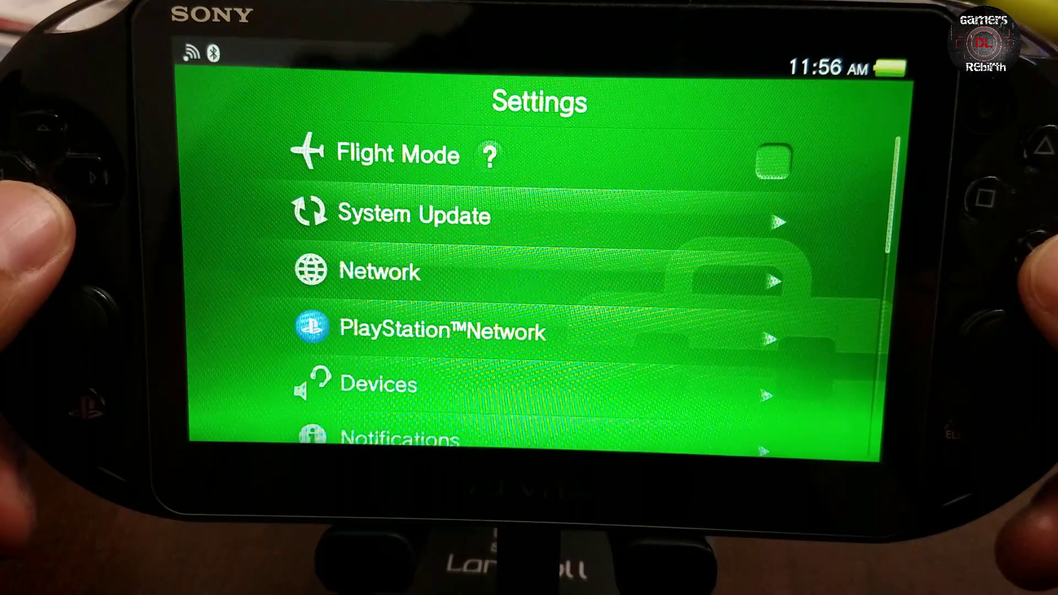
key("Down")
key("Down")
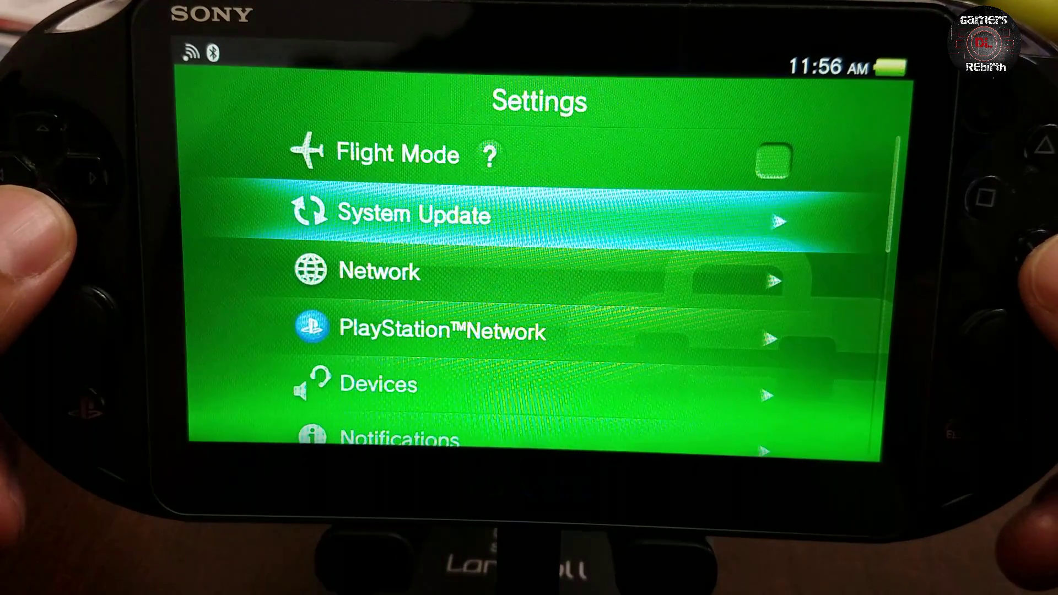
key("Down")
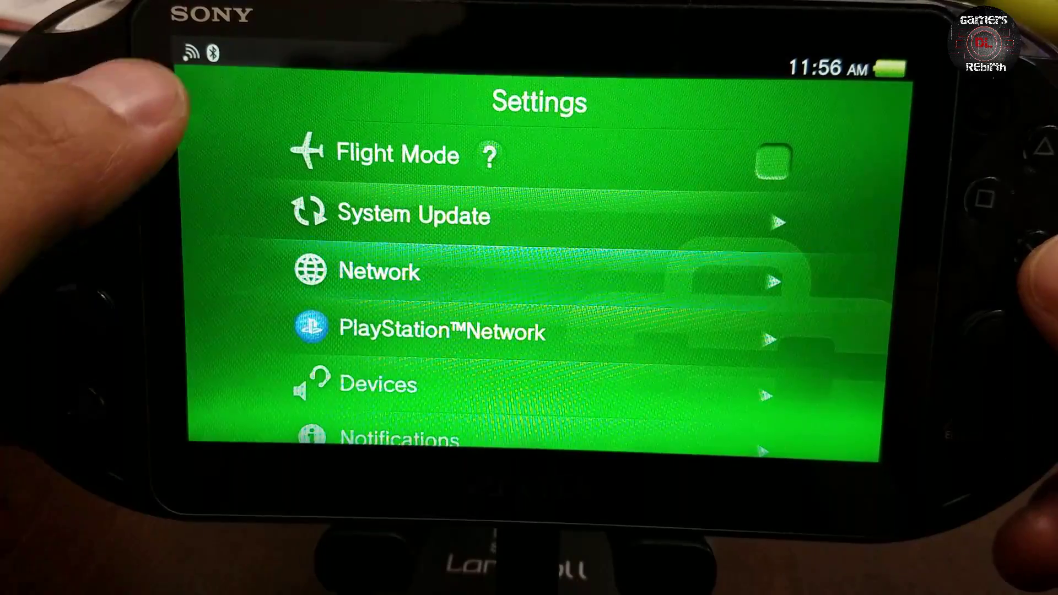
key("Return")
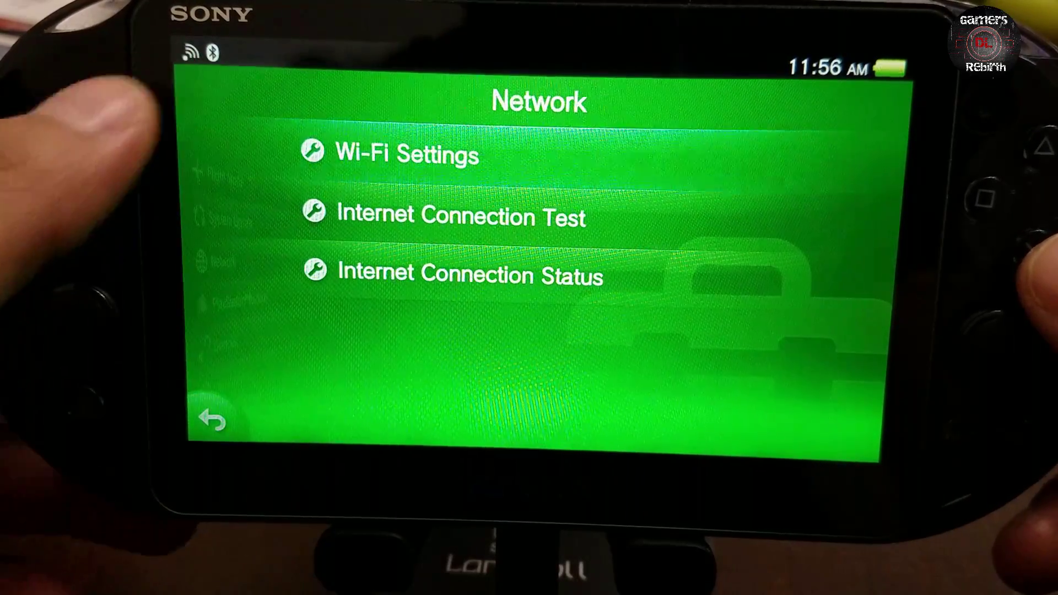
key("Escape")
- Check System Information for software version 3.68, then review Auto-Start Settings
key("Down")
key("Down")
key("Down")
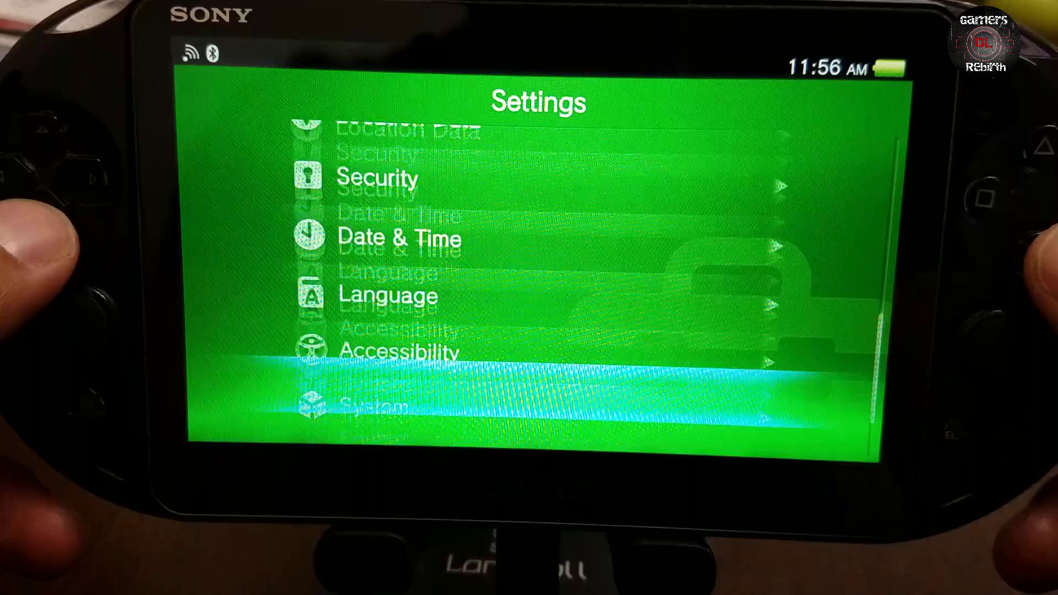
key("Down")
key("Down")
key("Up")
key("Up")
key("Return")
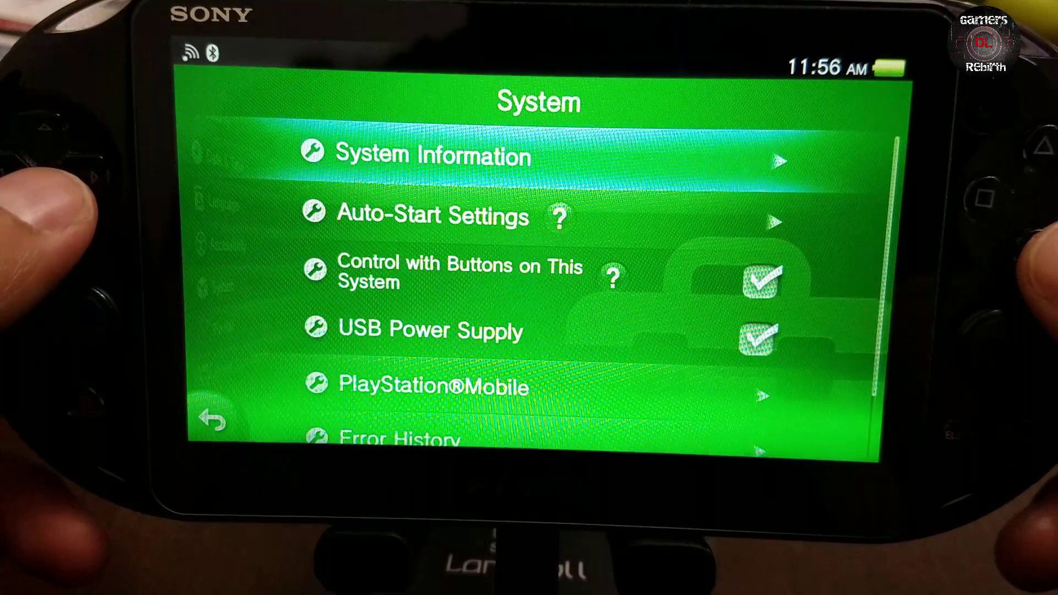
key("Return")
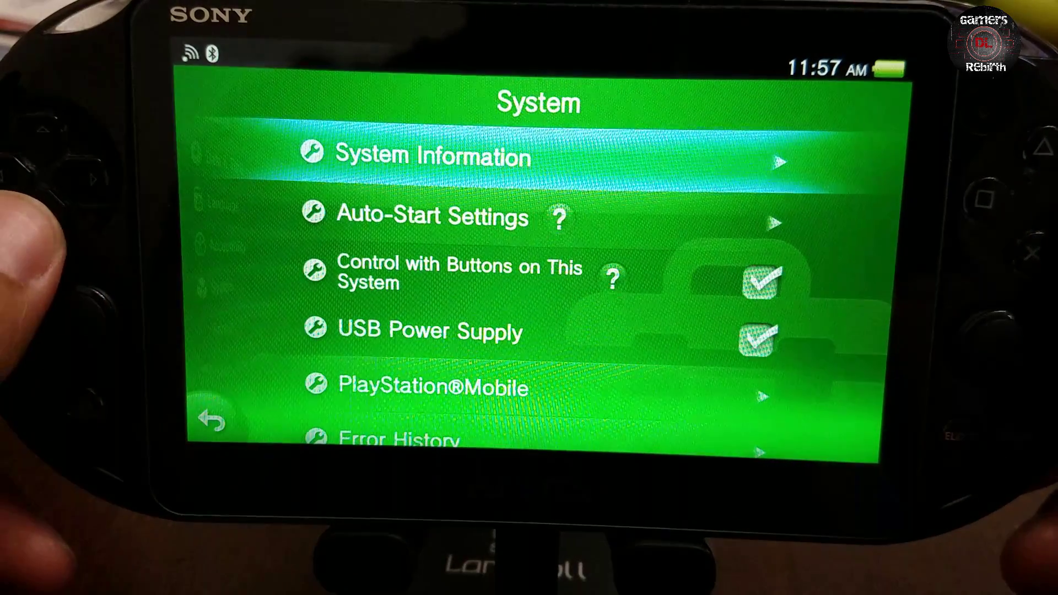
key("Down")
key("Return")
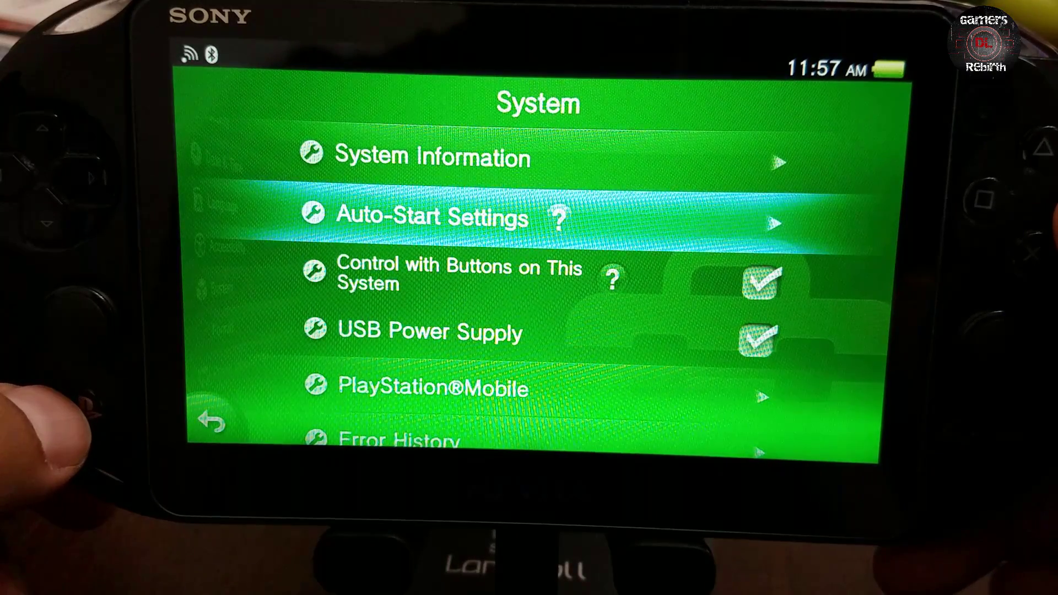
- Start Content Manager's Copy Content, copying from the PC to the PS Vita
key("Home")
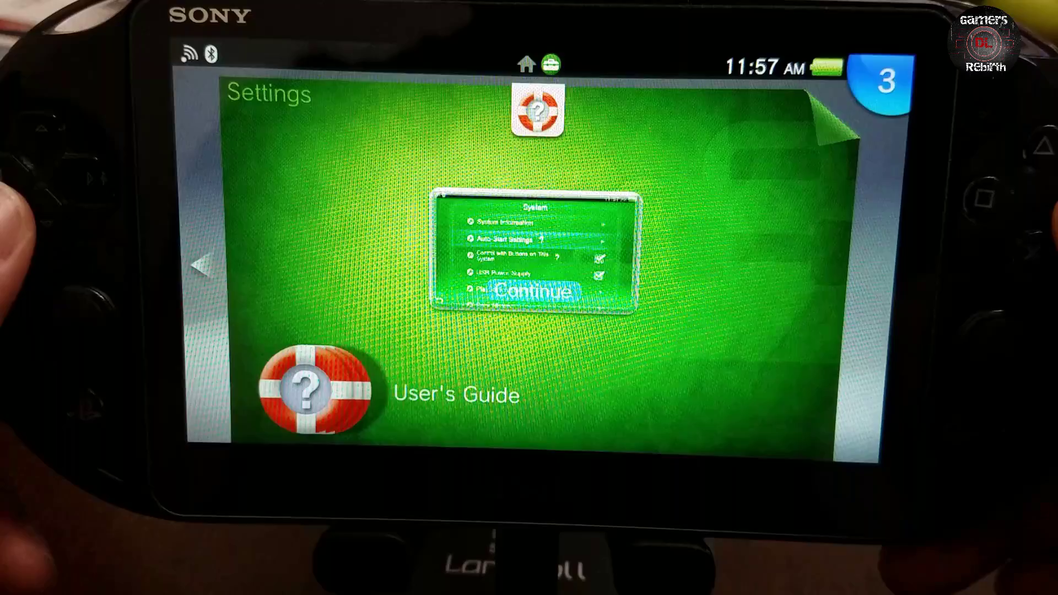
key("Home")
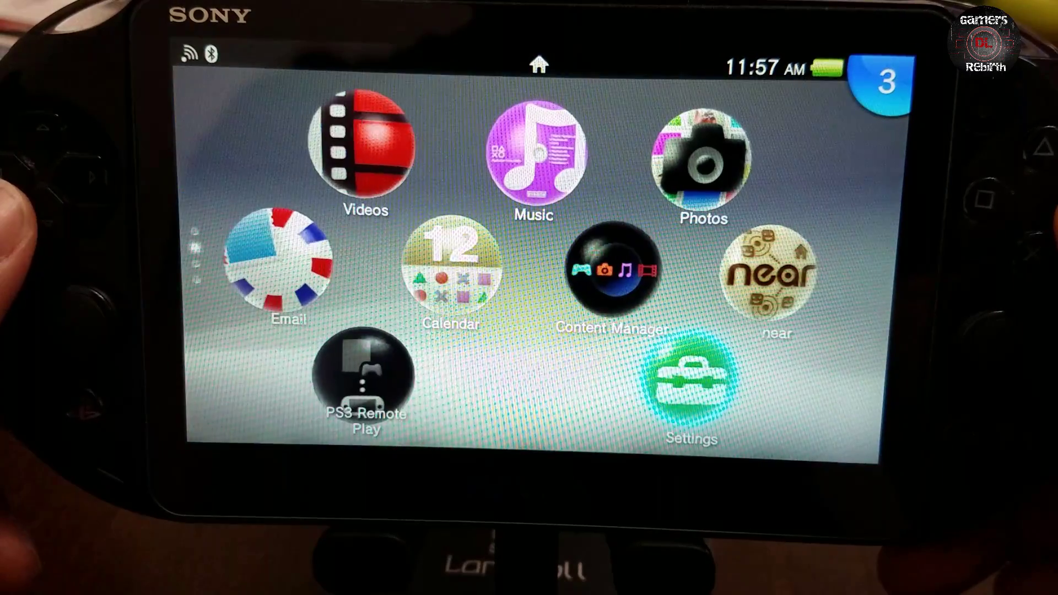
key("Up")
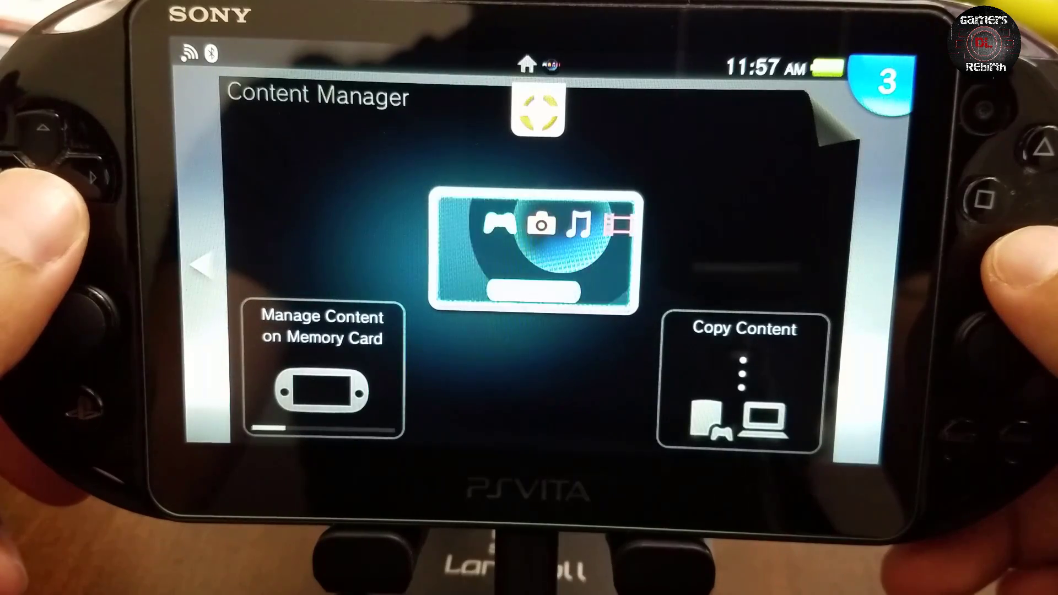
key("Right")
key("Return")
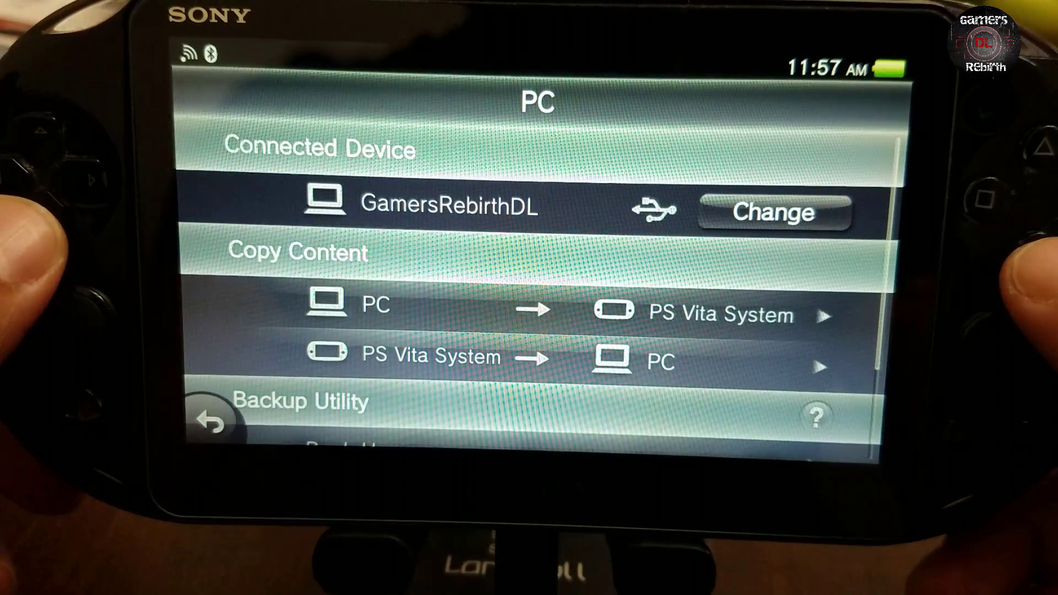
key("Up")
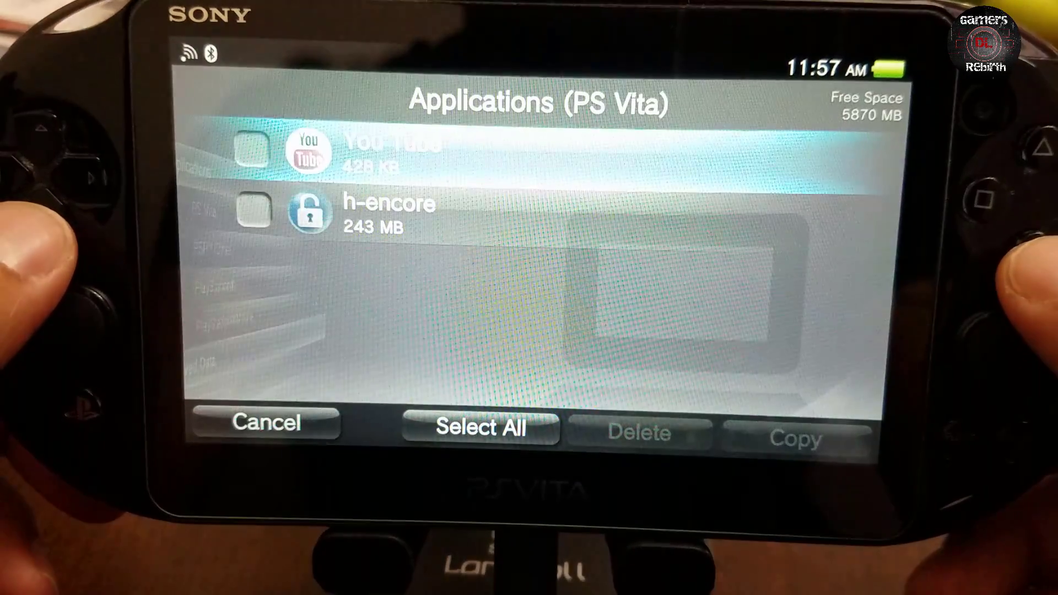
- Check h-encore in Applications and copy it (243 MB) onto the Vita
key("Down")
key("Return")
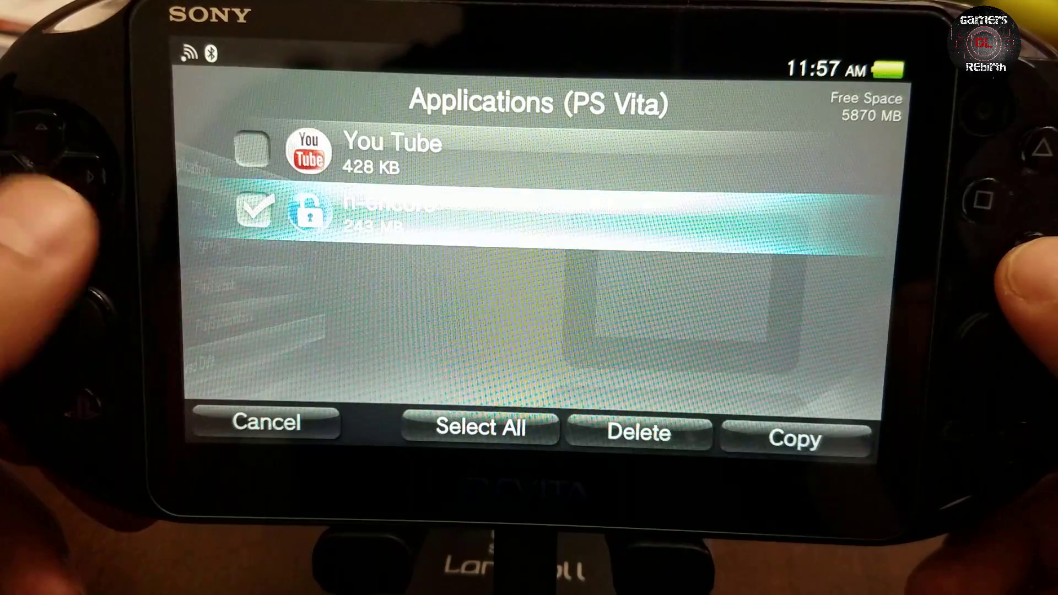
key("Down")
key("Right")
key("Right")
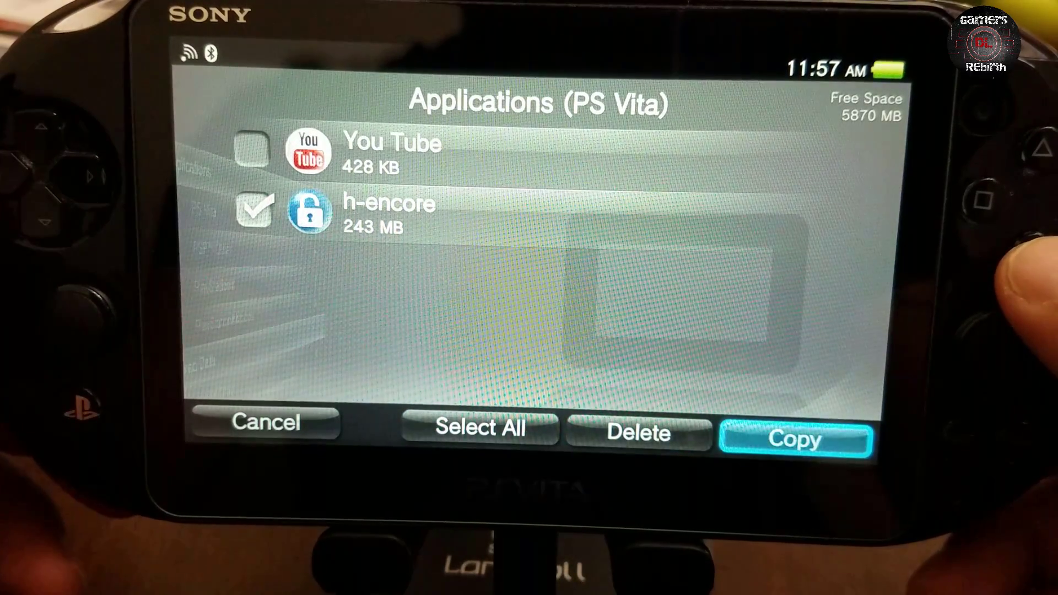
key("Return")
key("Right")
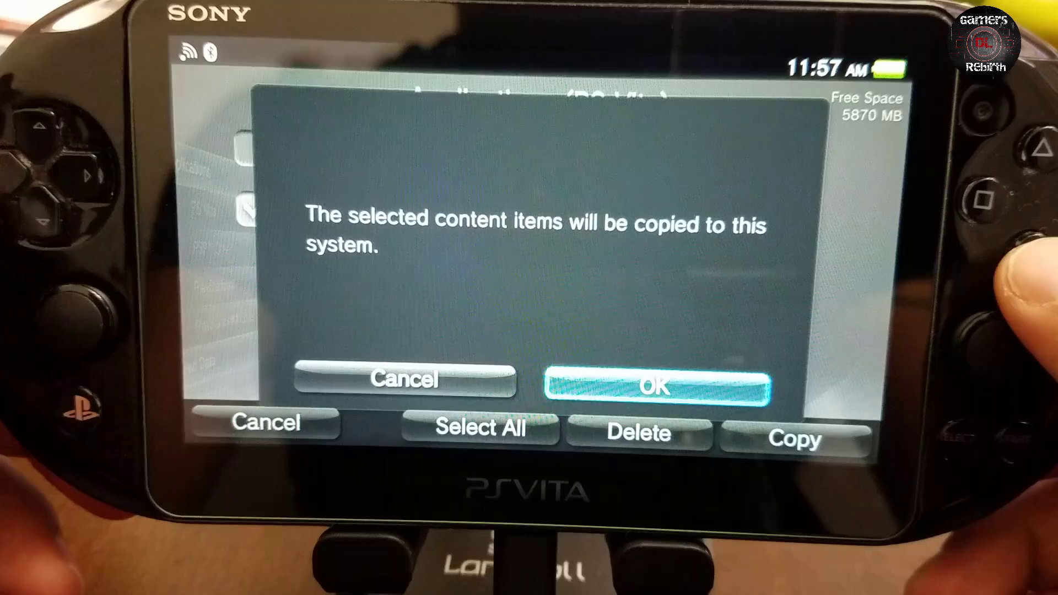
key("Return")
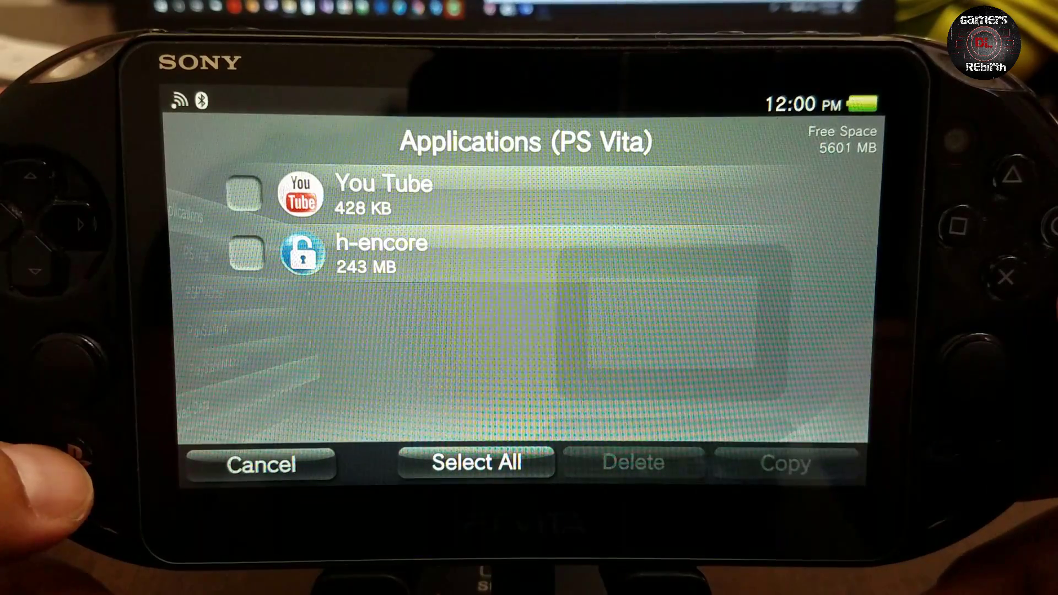
- Go back to the home screen and open h-encore's page
key("Home")
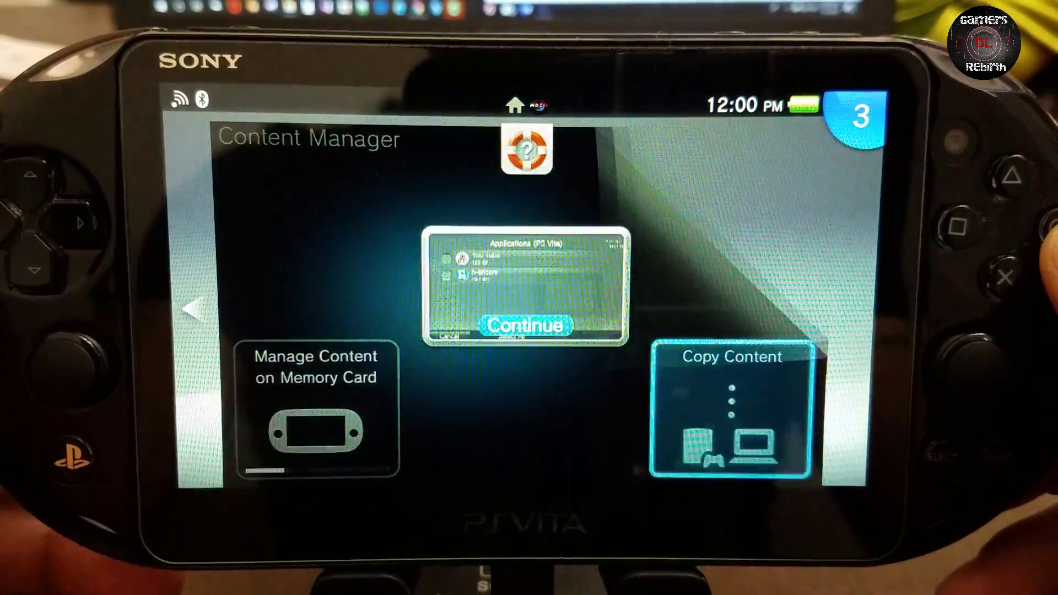
key("Home")
key("Down")
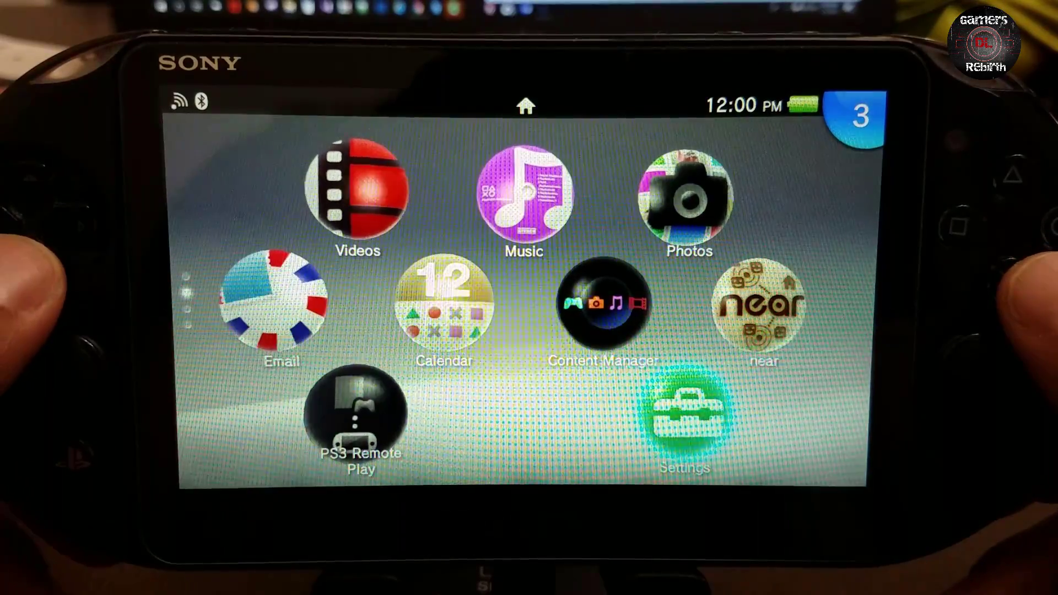
key("Down")
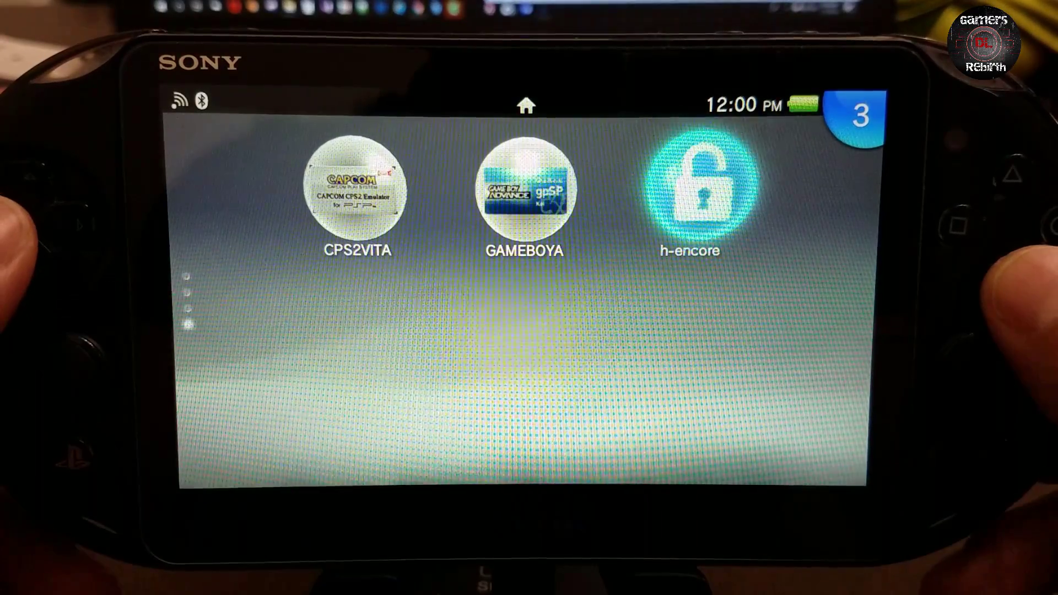
key("Return")
key("Return")
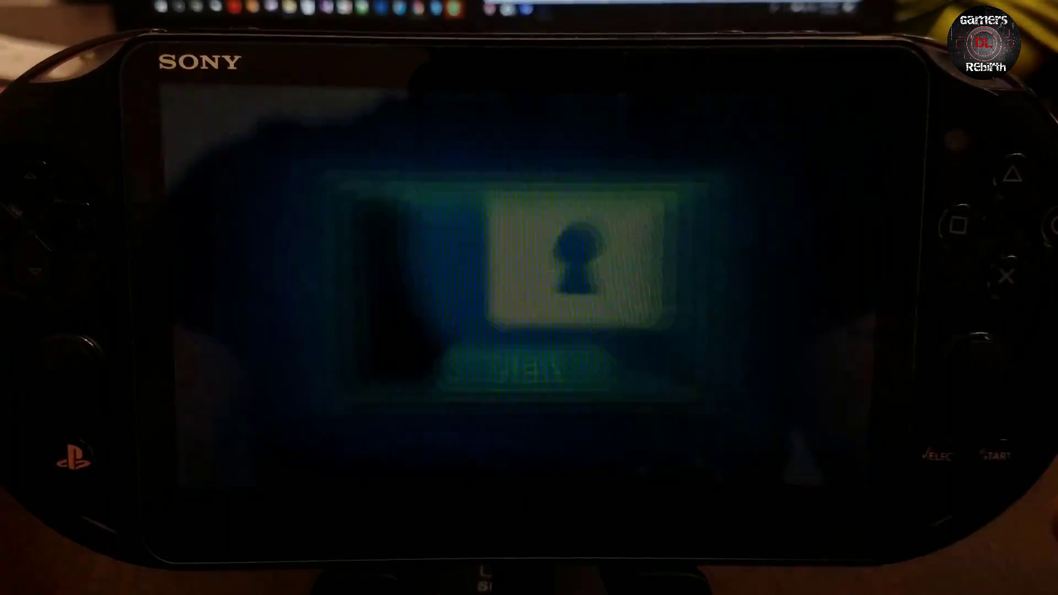
- Start h-encore past the no-trophies warning, install VitaShell, and exit the bootstrap menu
key("Right")
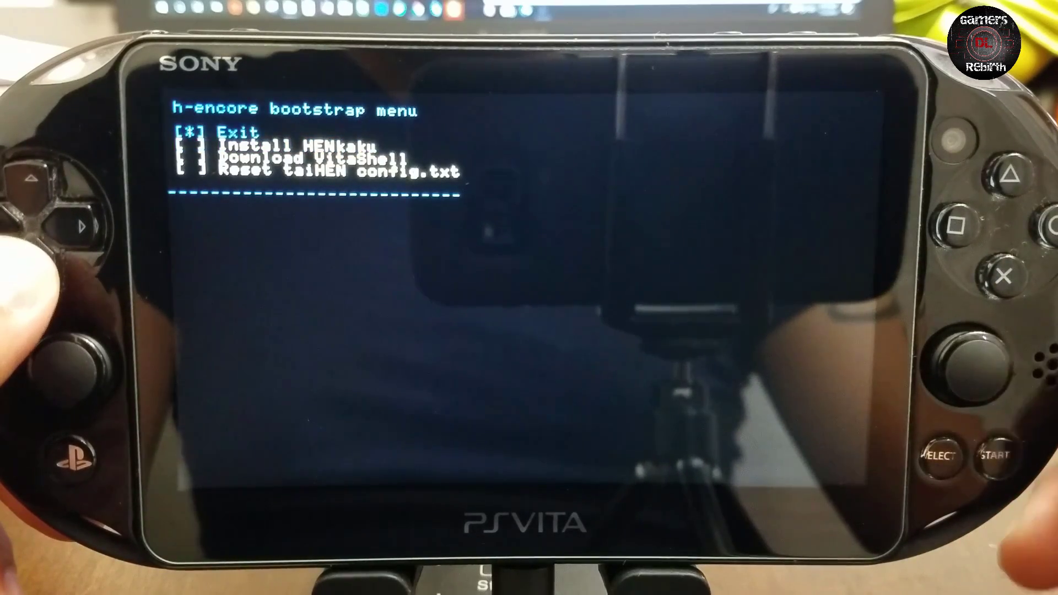
key("Down")
key("Down")
key("Return")
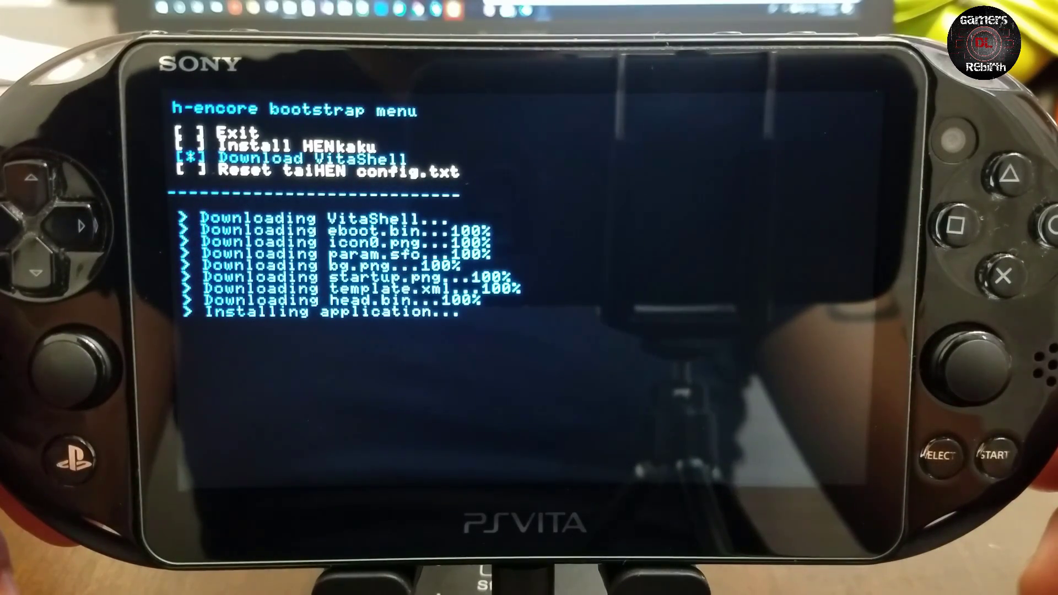
key("Up")
key("Up")
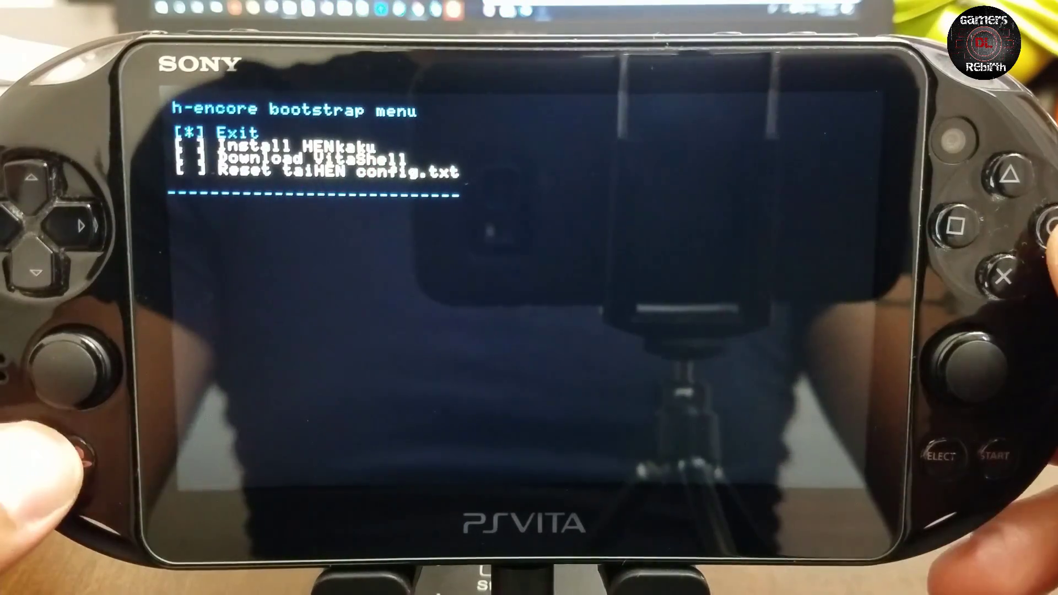
key("Return")
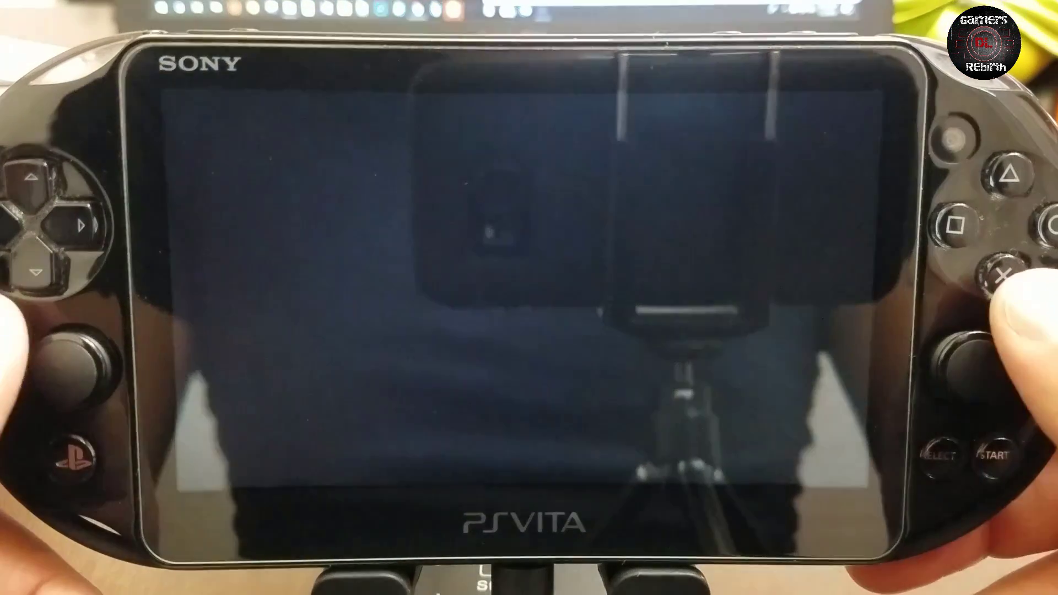
- Leave VitaShell for the home screen and launch the Settings app
key("super")
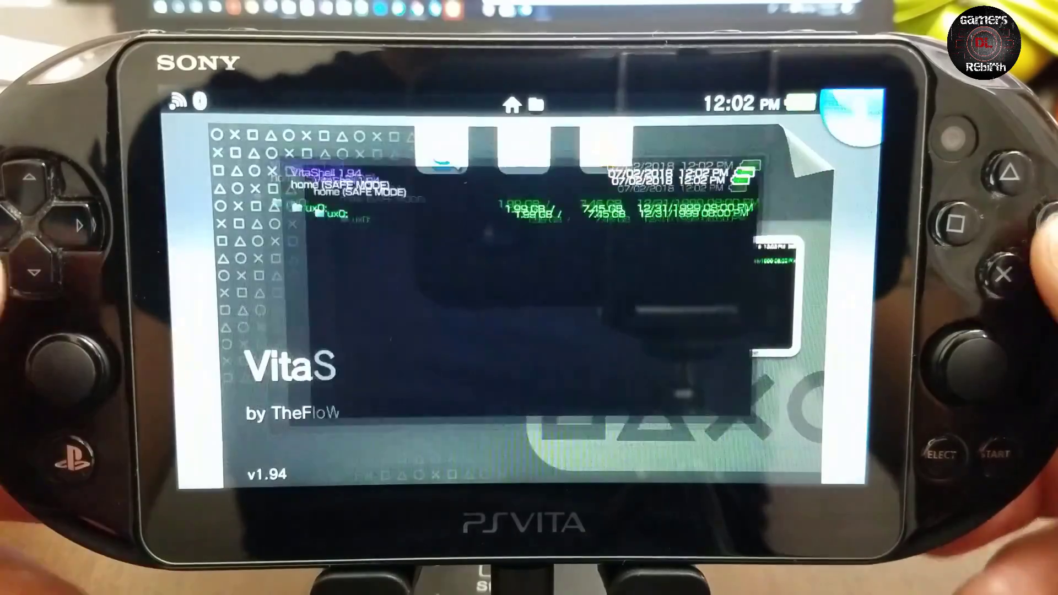
key("super")
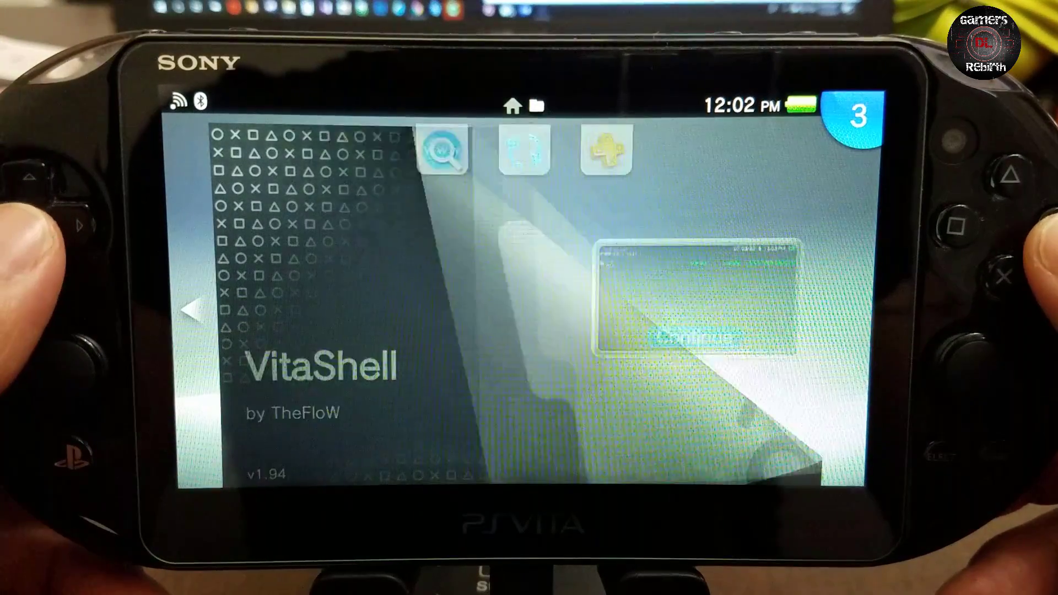
key("Up")
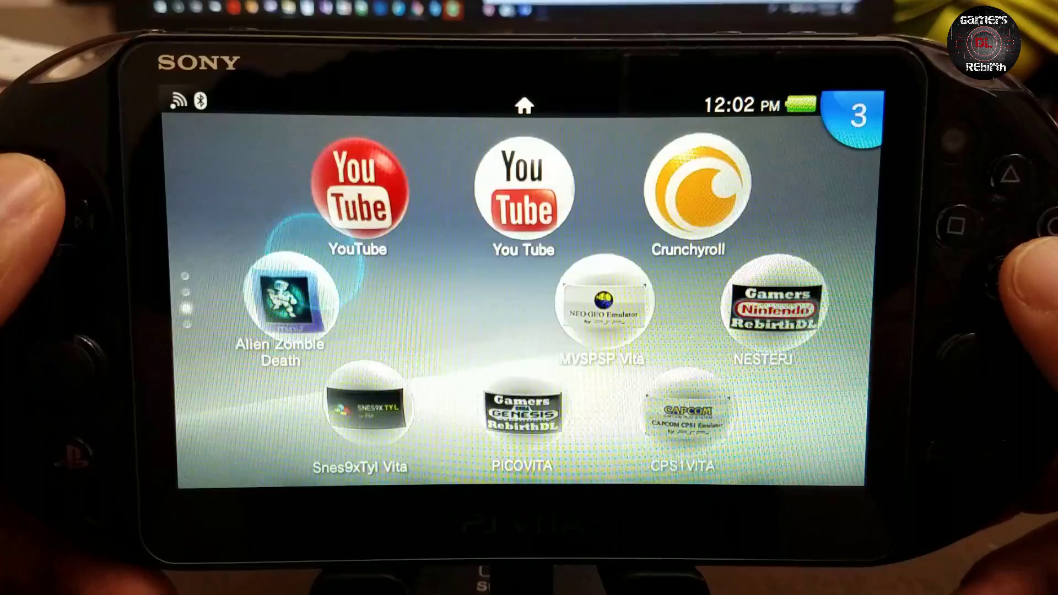
key("Up")
key("Return")
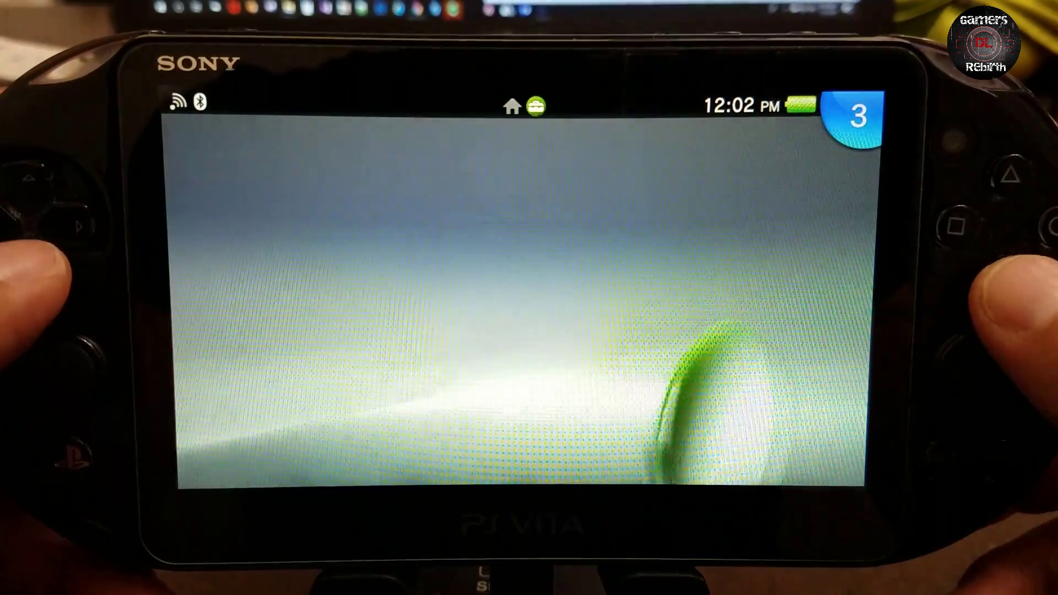
key("Return")
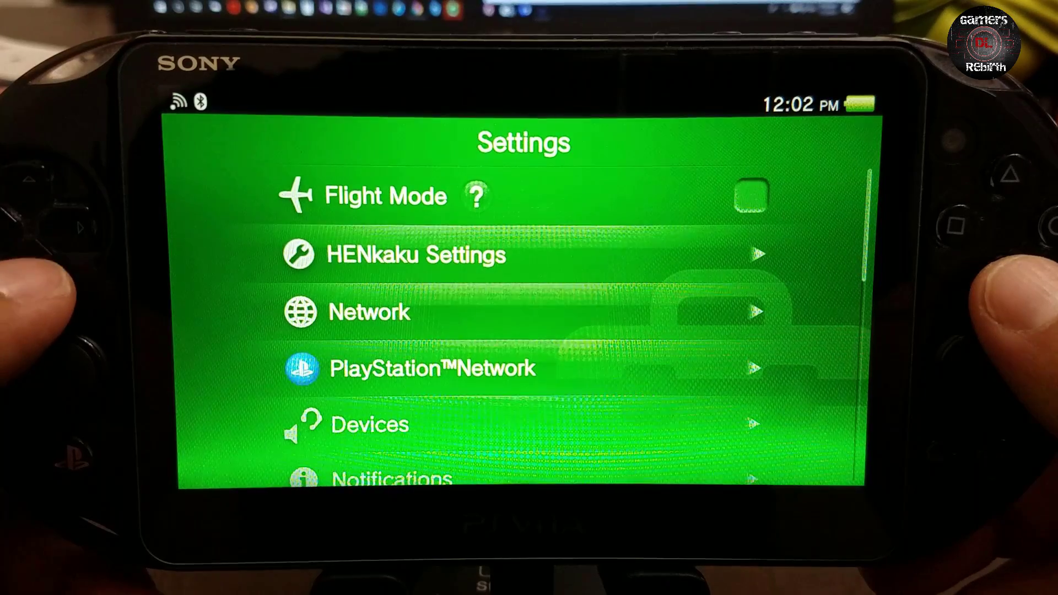
- Check Enable Unsafe Homebrew in HENkaku Settings and return to the Settings list
key("Down")
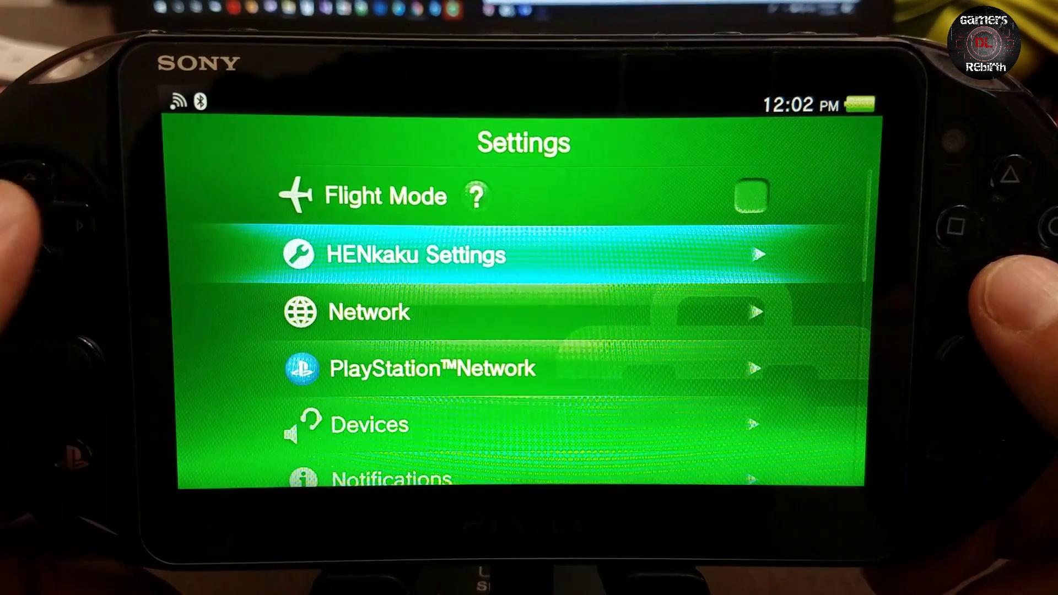
key("Return")
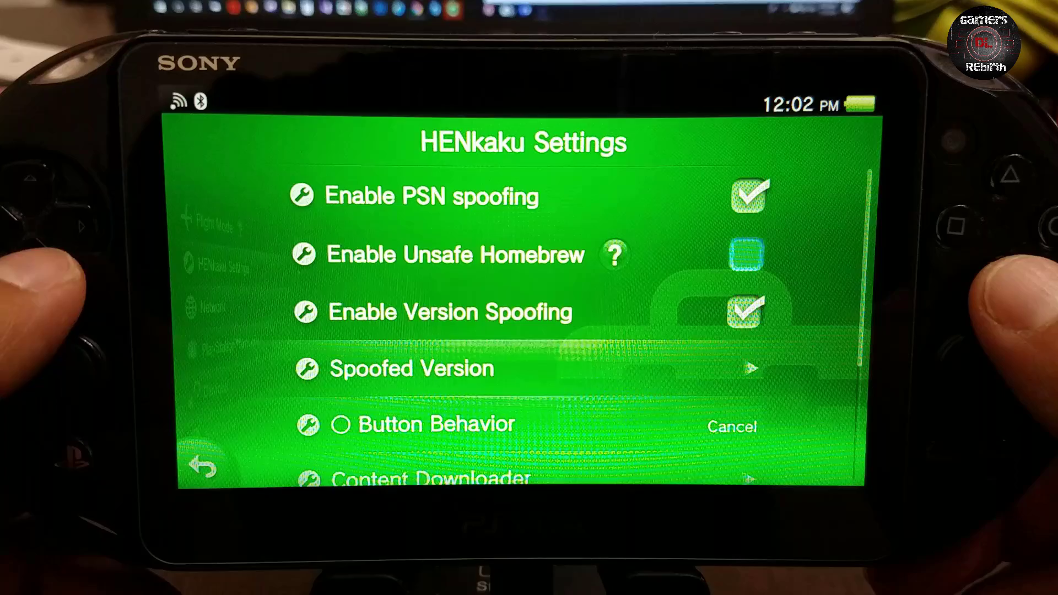
key("Return")
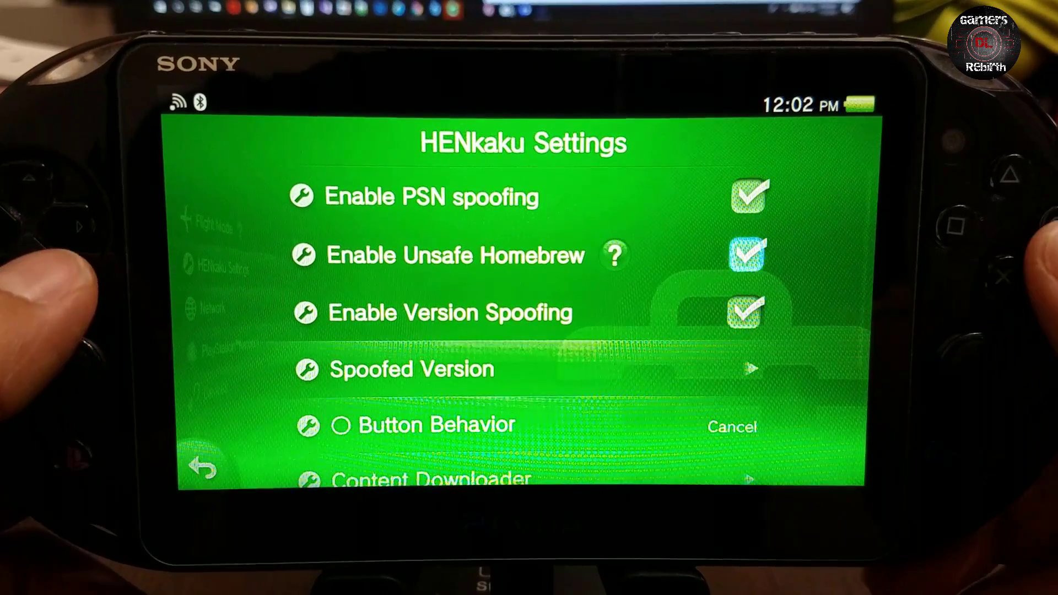
left_click(201, 469)
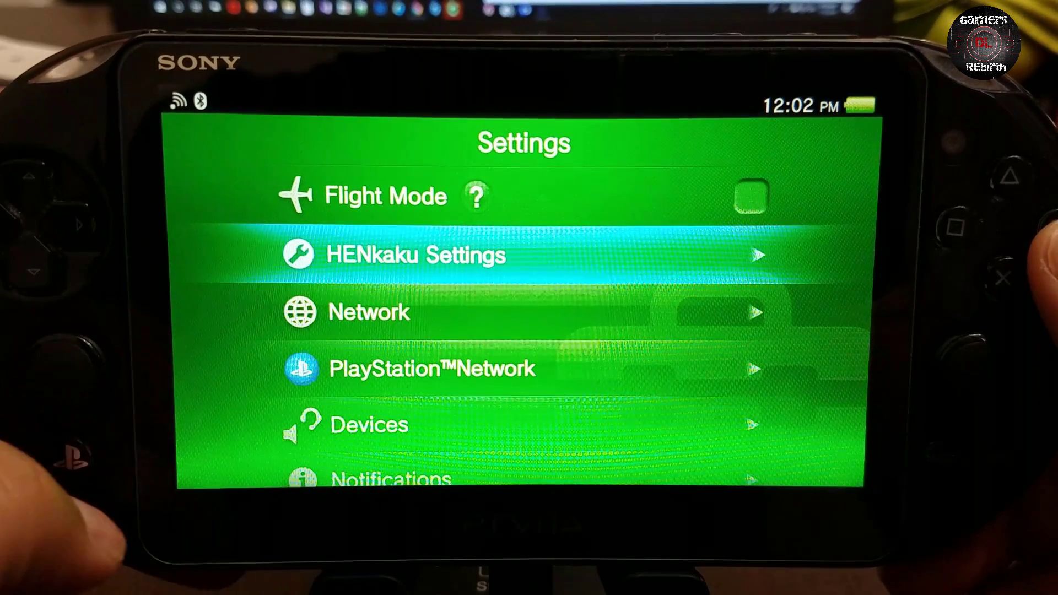
- Launch VitaShell 1.94 in unsafe mode, view its settings, then open and cancel USB
key("super")
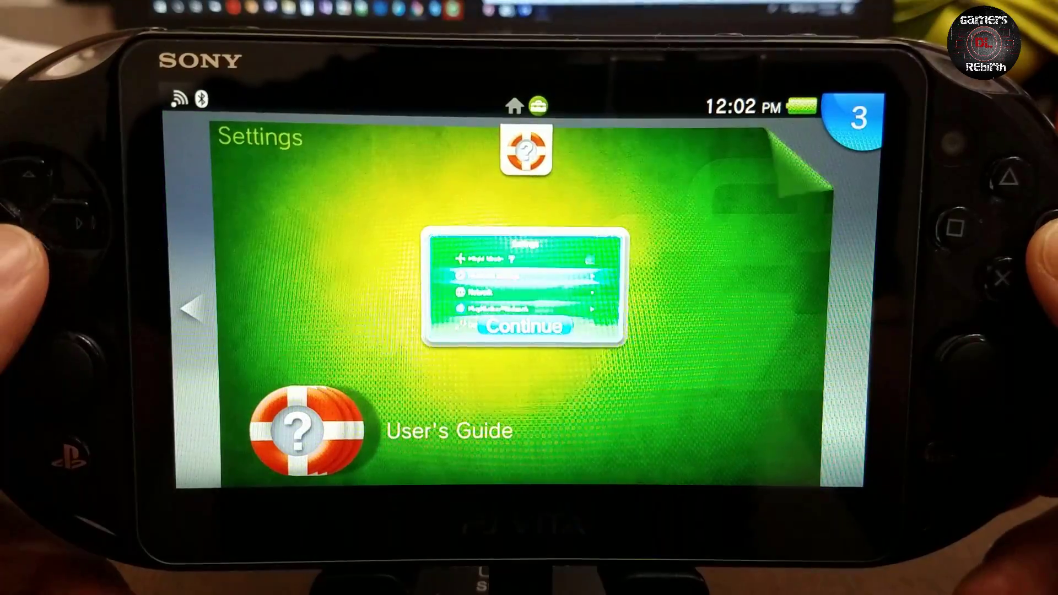
left_click_drag(794, 144, 248, 463)
scroll(528, 298, "down", 5)
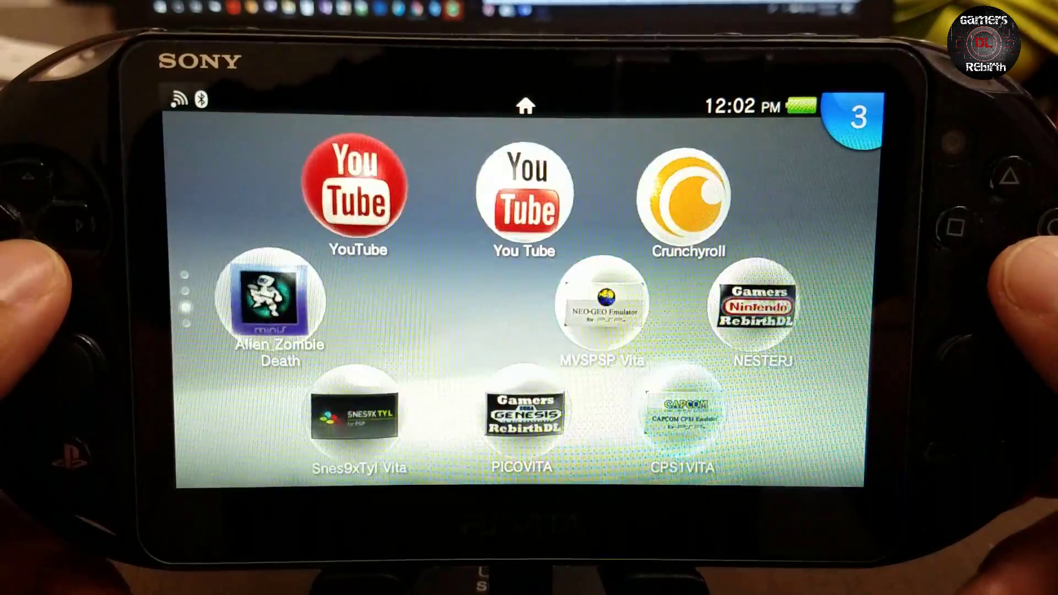
scroll(528, 298, "down", 1)
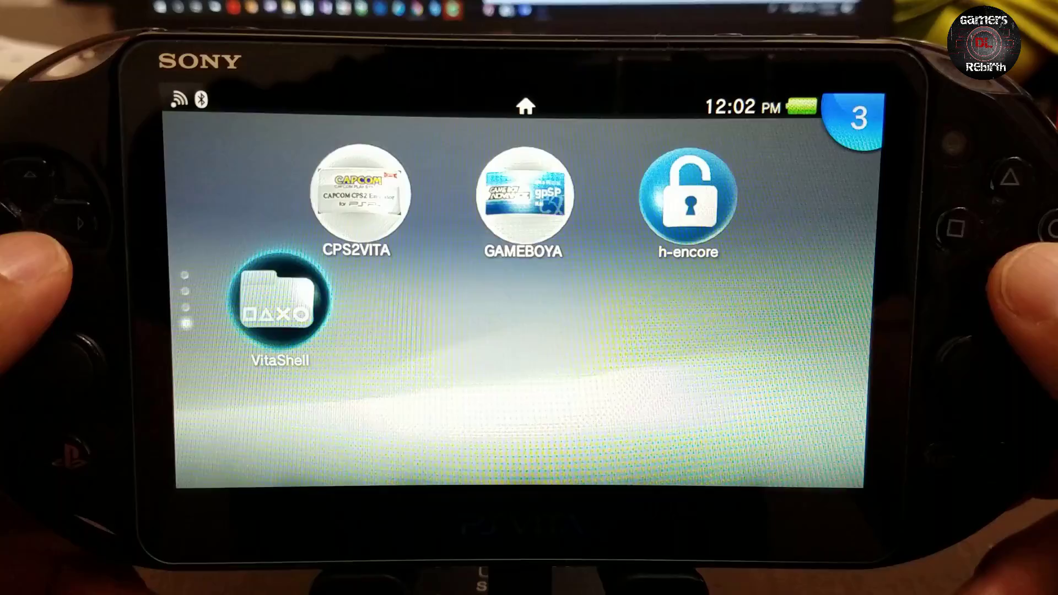
left_click(279, 301)
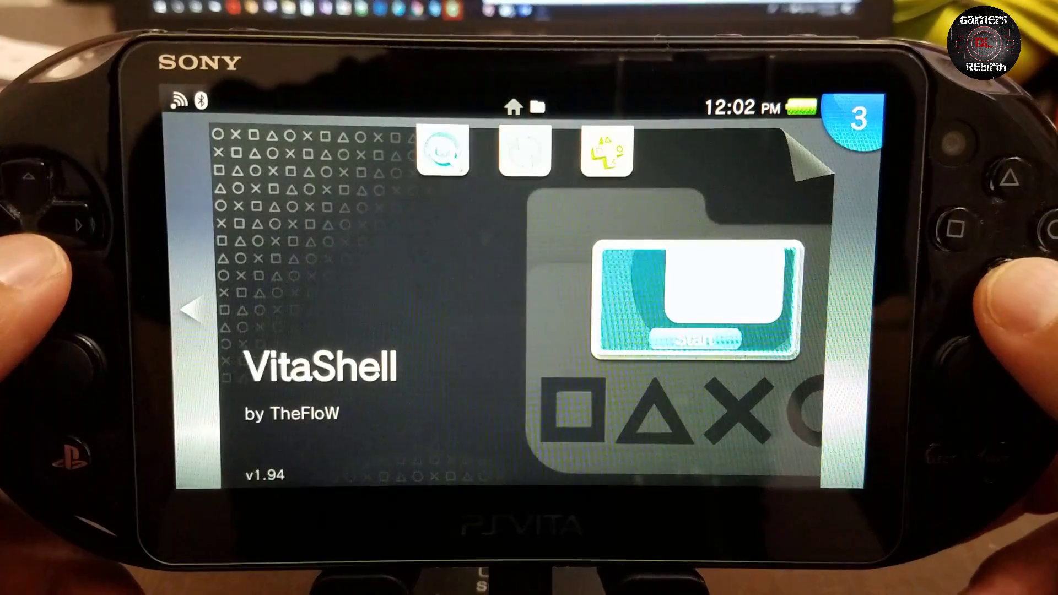
left_click(686, 293)
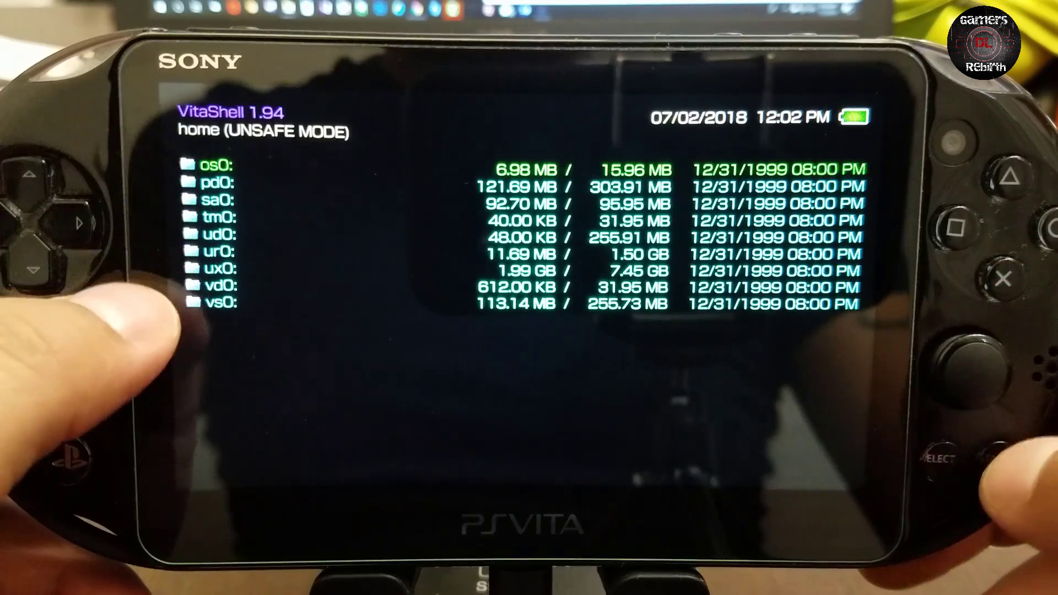
key("Return")
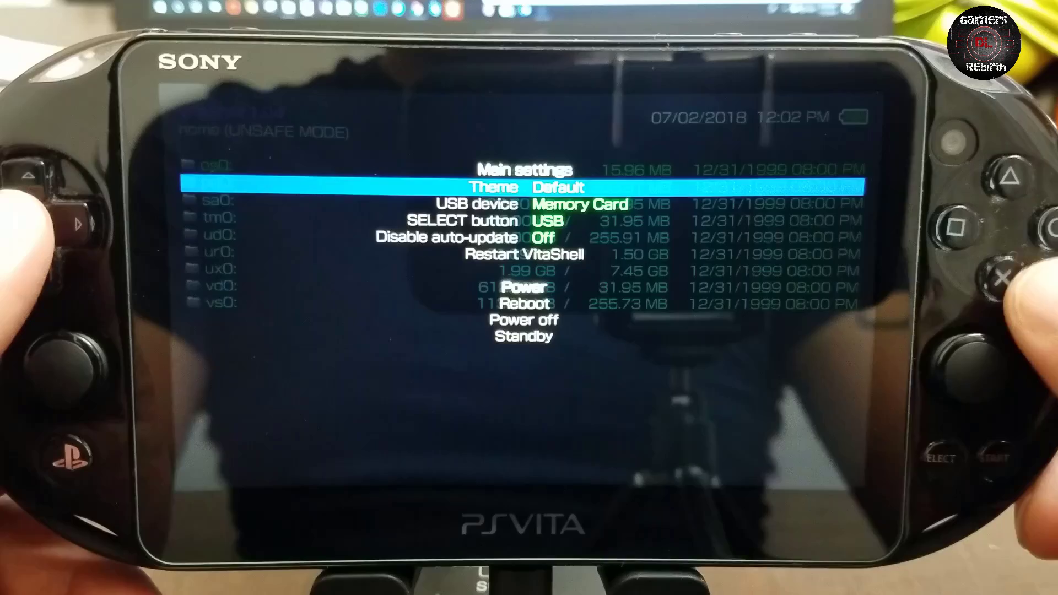
key("Escape")
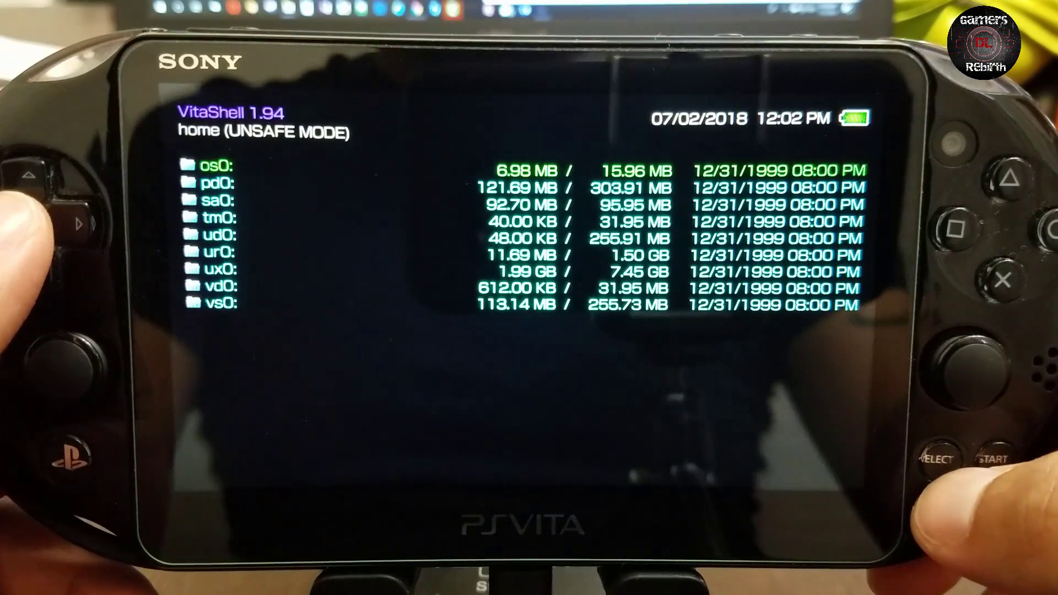
key("Select")
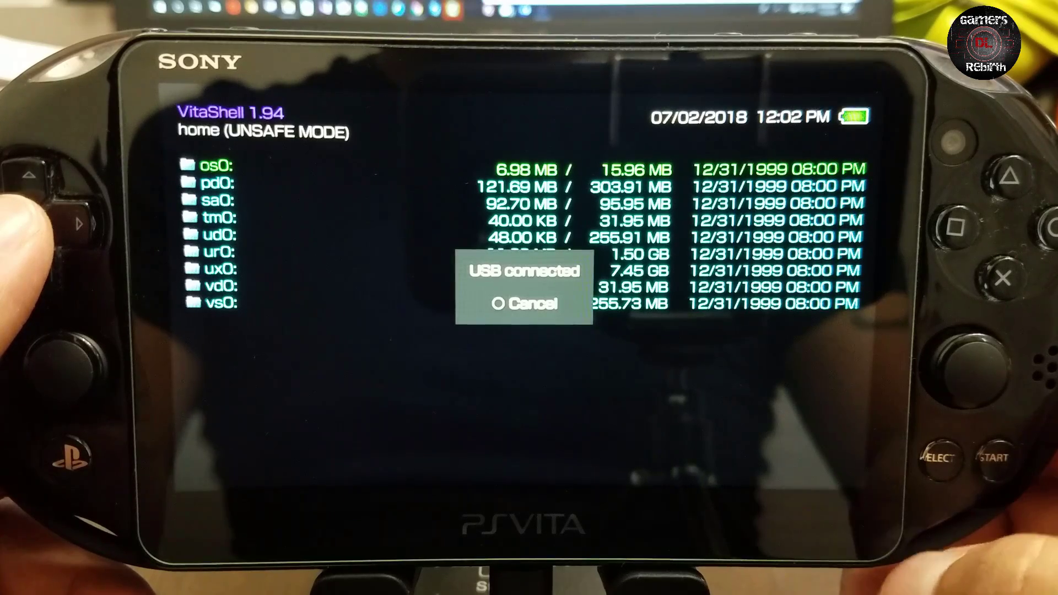
key("Escape")
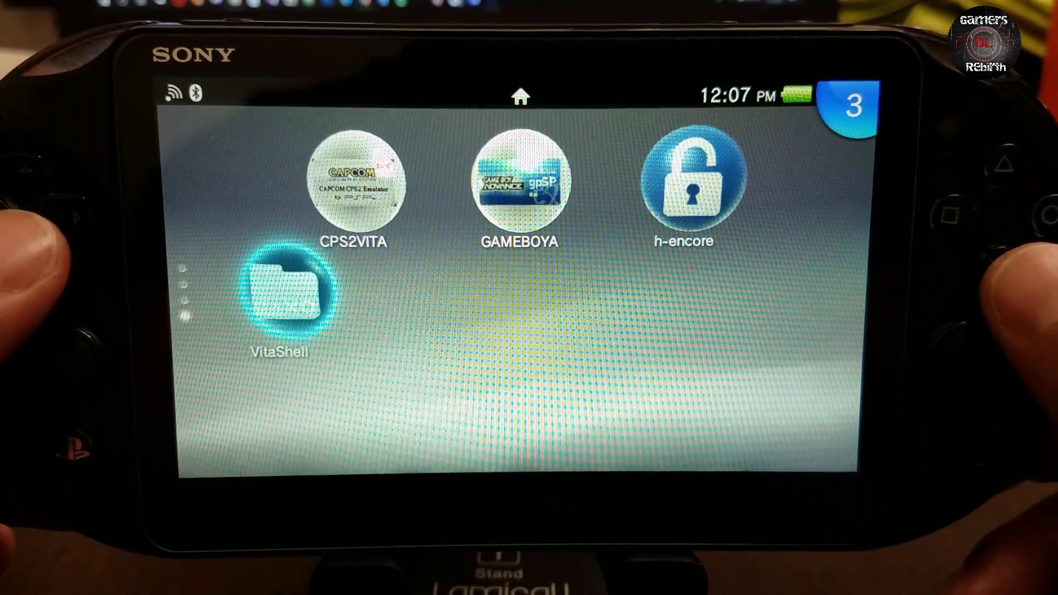
- Try launching VitaShell, dismiss error C1-6775-5, and return home
key("Return")
key("Return")
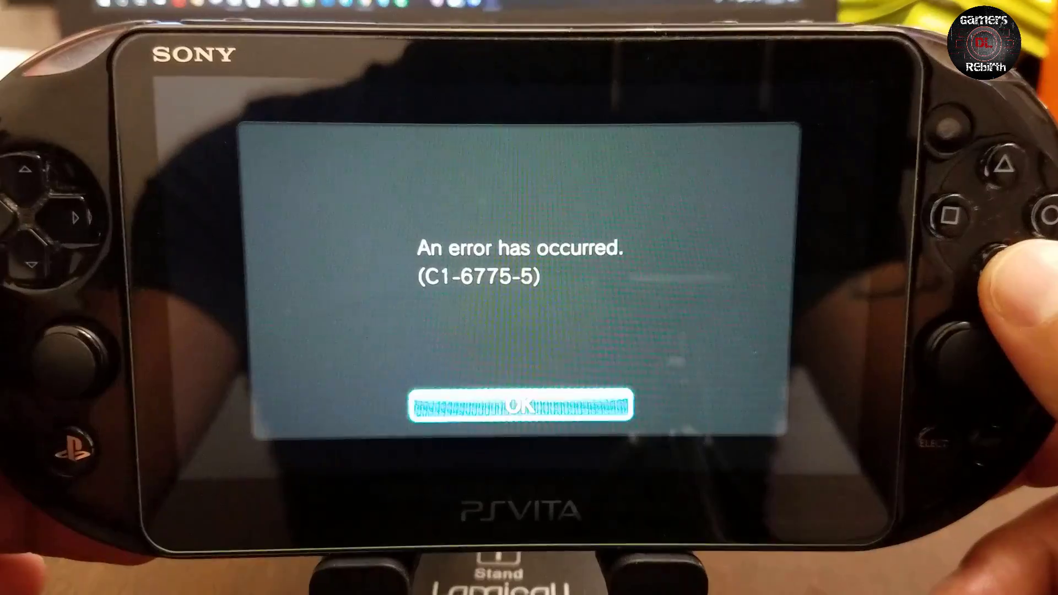
key("Return")
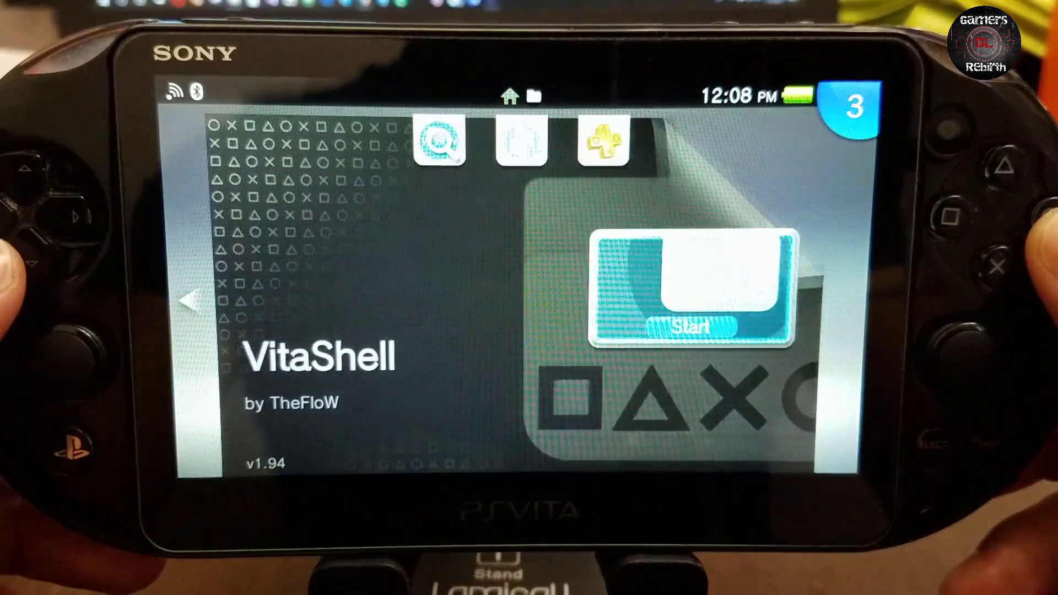
key("Escape")
- Relaunch h-encore past the trophy warning, then return to the home screen
key("Return")
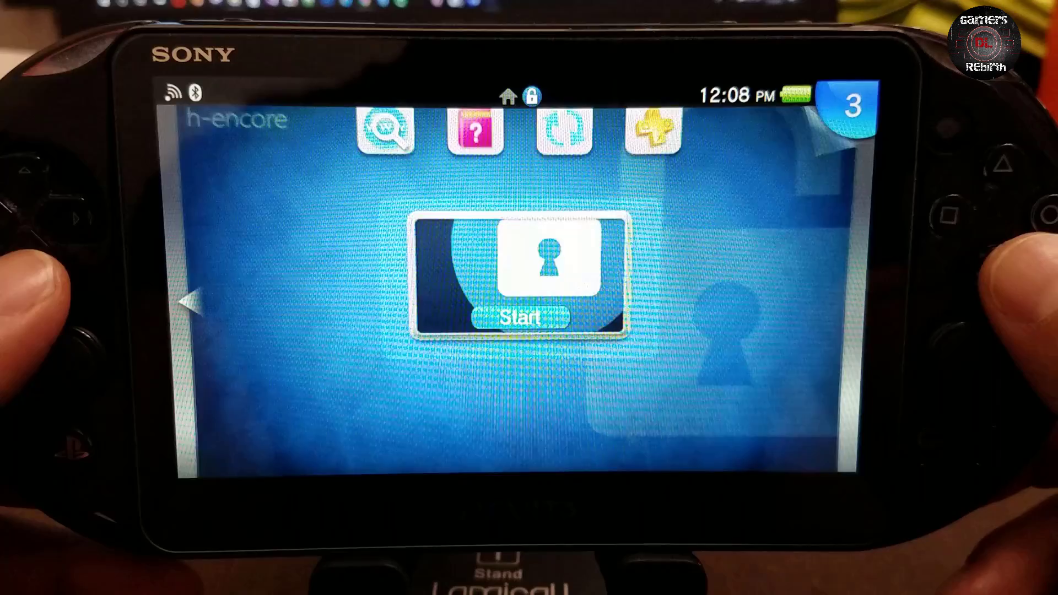
key("Return")
key("Right")
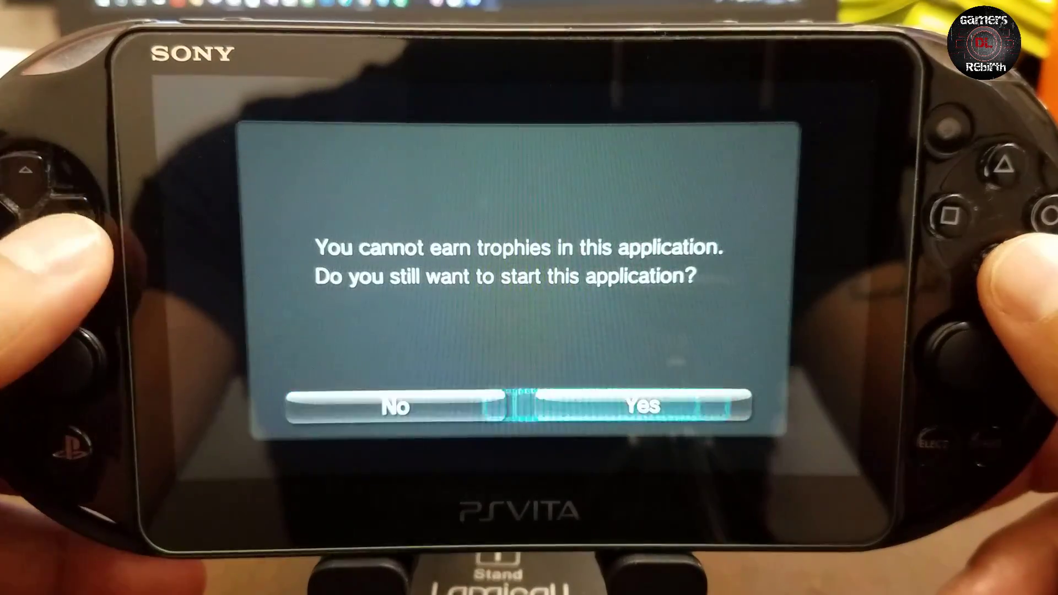
key("Return")
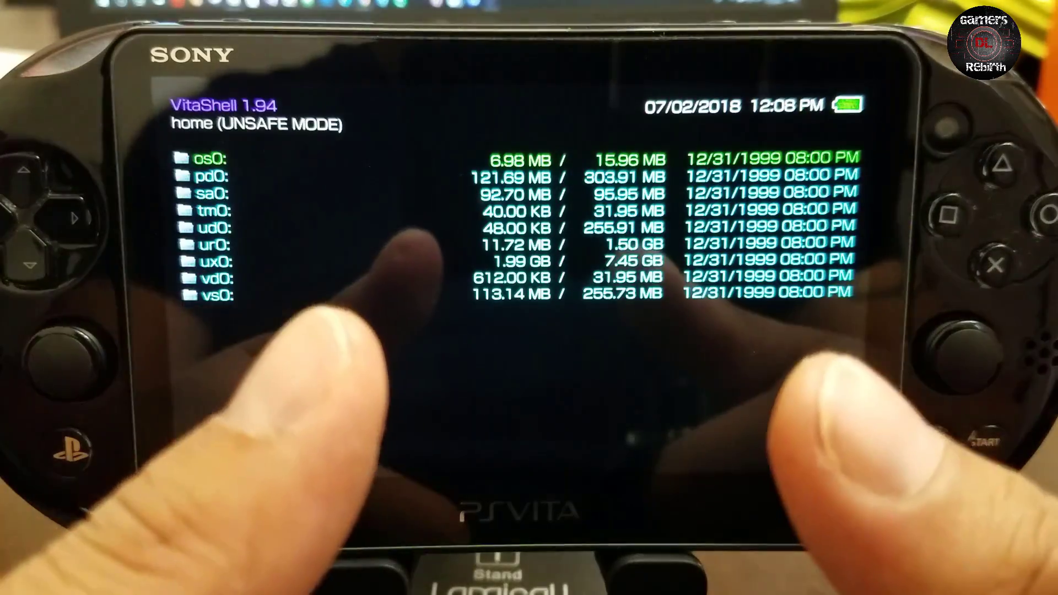
key("super")
key("super")
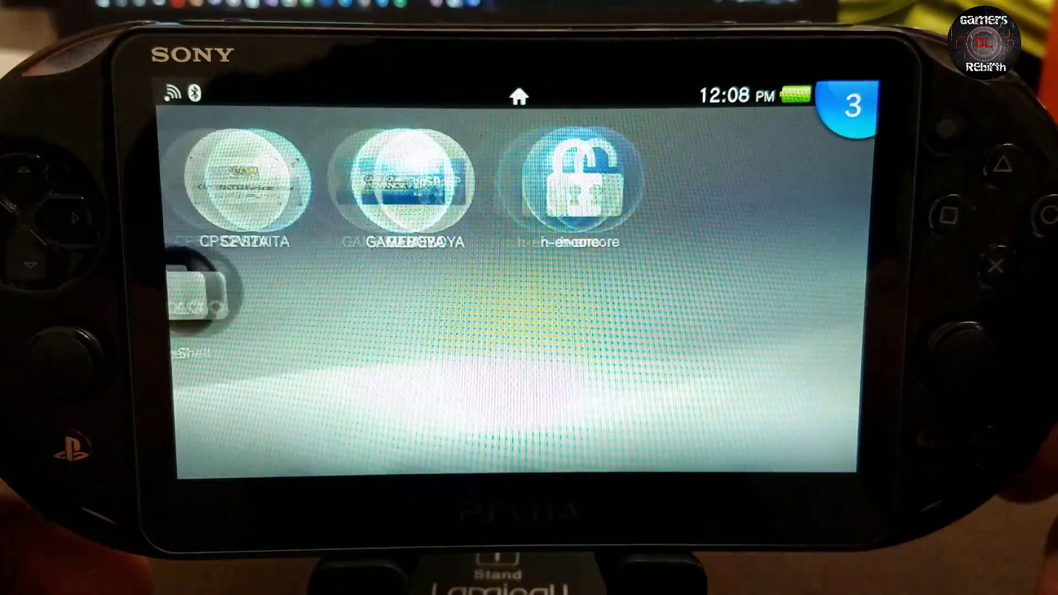